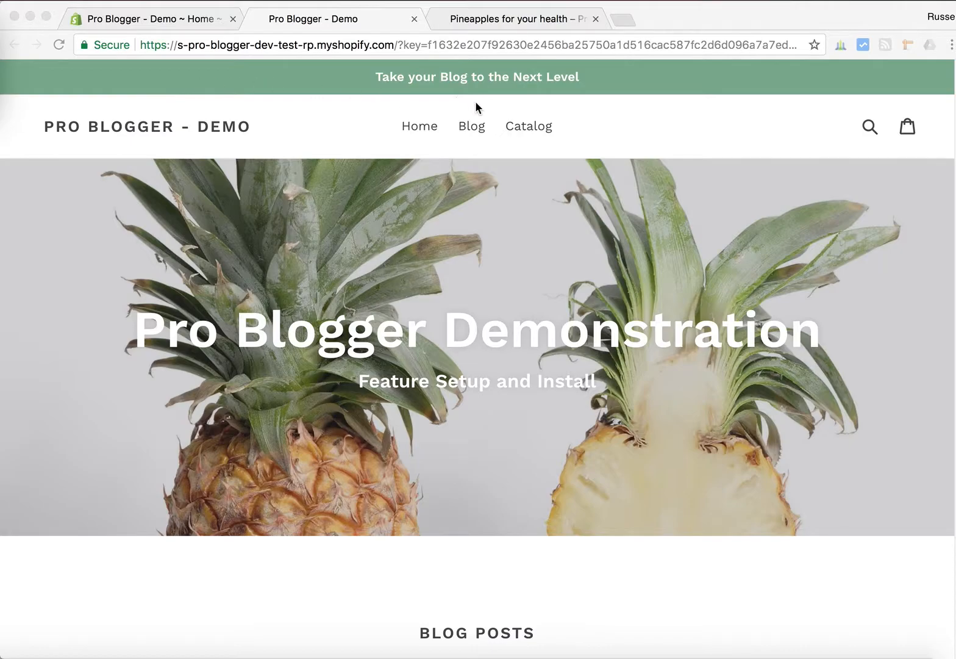
Open the "Pineapples for your health" article from the Blog Posts section of the storefront home page
scroll(445, 179, "down", 5)
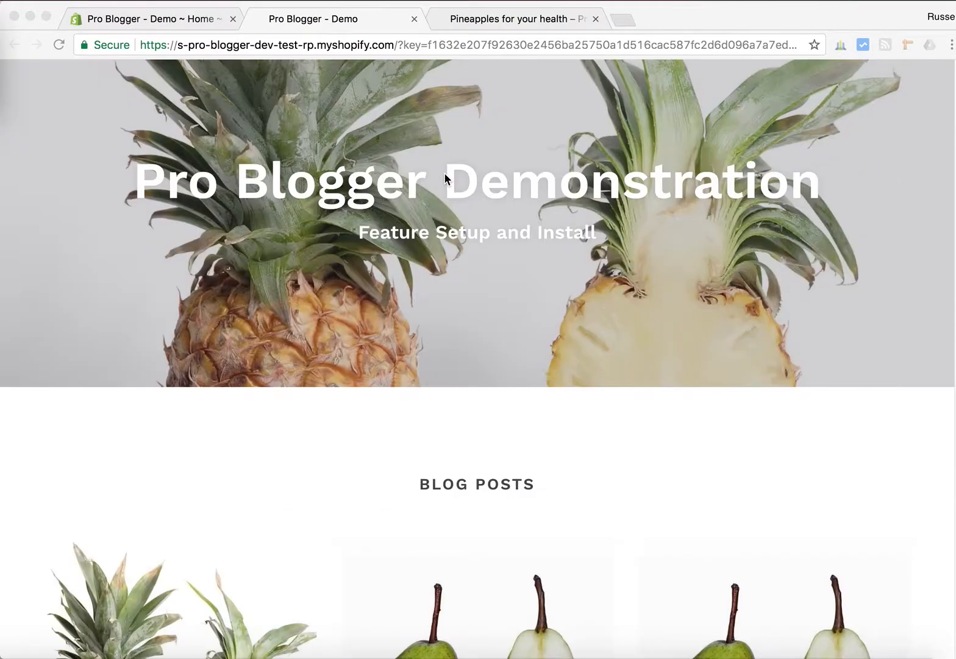
scroll(444, 172, "down", 3)
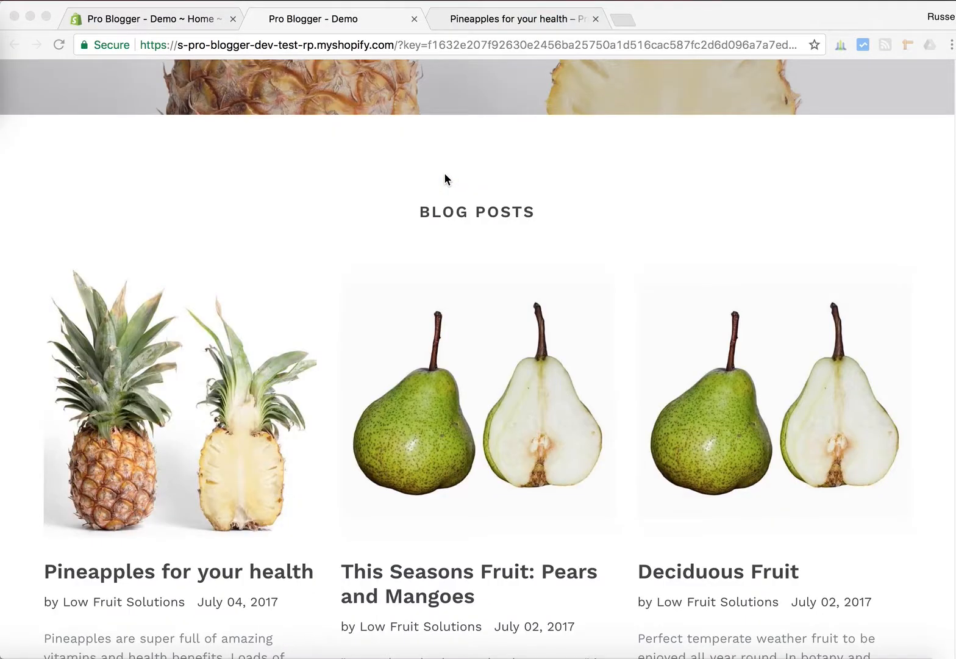
scroll(427, 178, "down", 4)
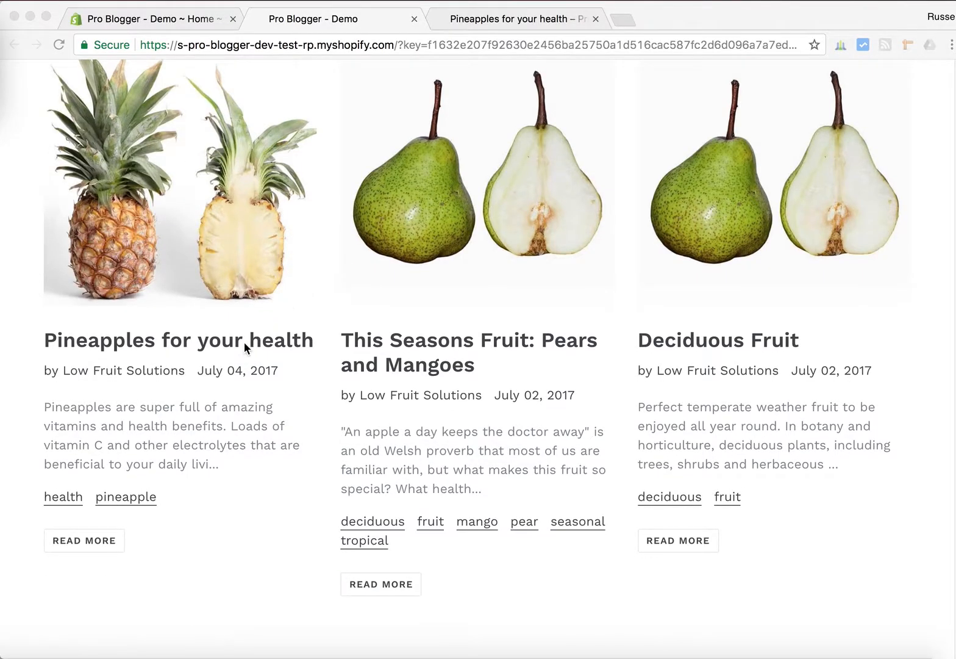
left_click(247, 344)
left_click(226, 348)
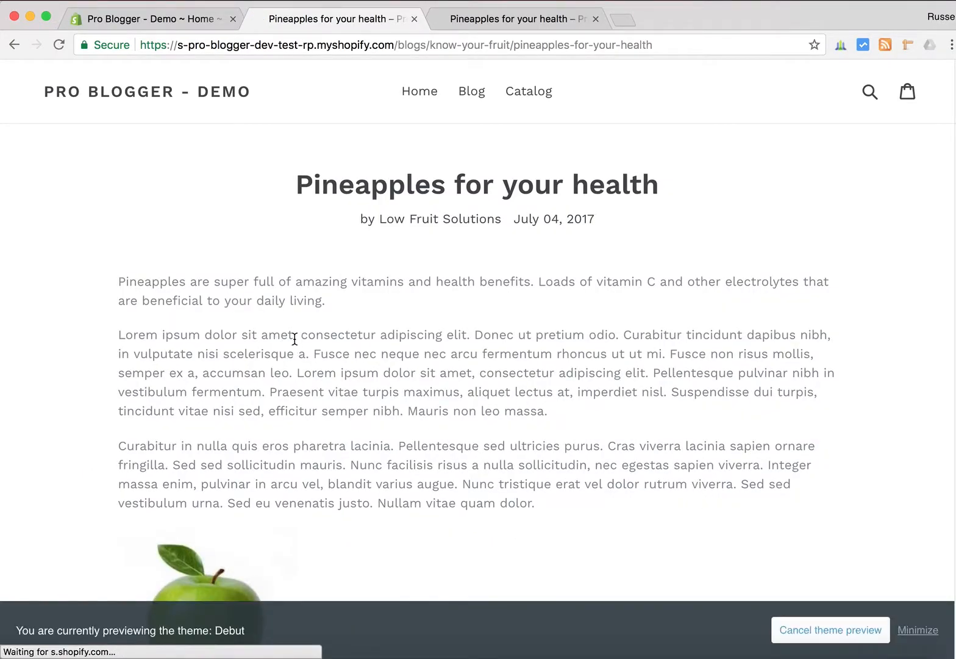
Minimize the theme preview bar and look through the pineapple article from its heading down to the social sharing links
scroll(370, 378, "down", 3)
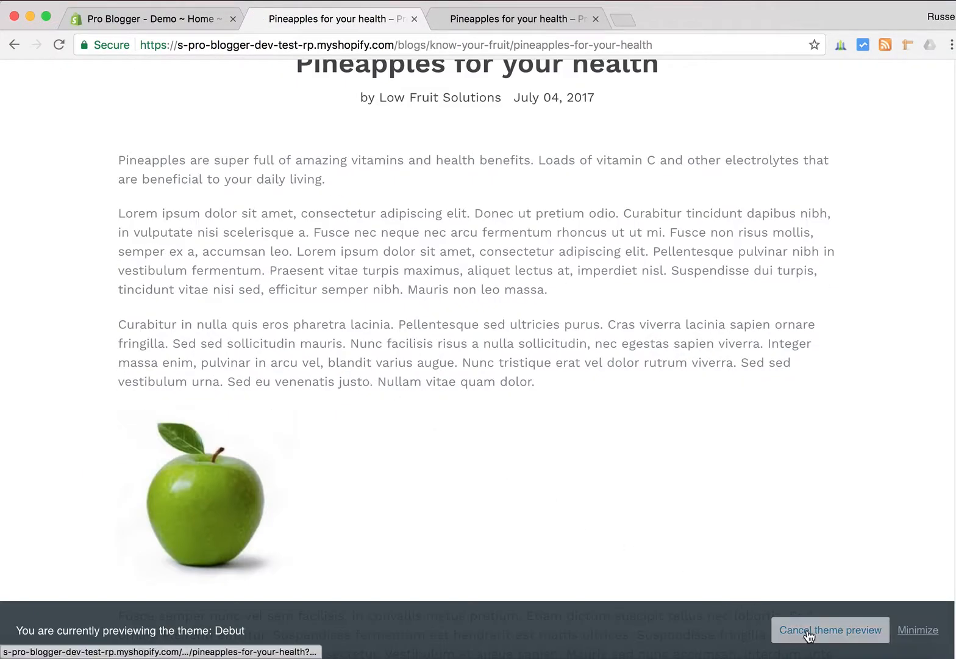
left_click(918, 632)
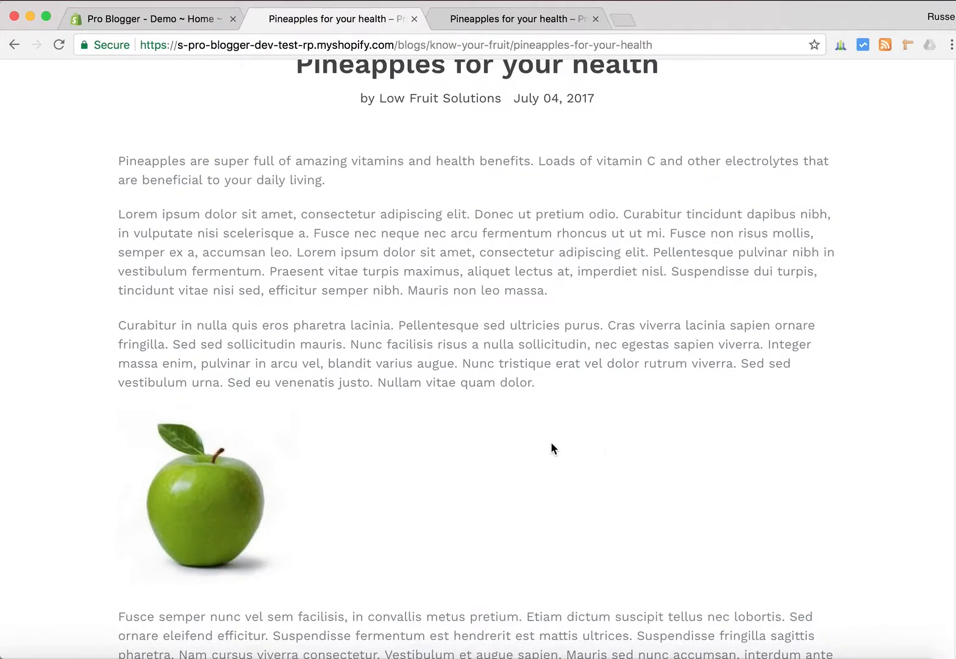
scroll(551, 444, "down", 11)
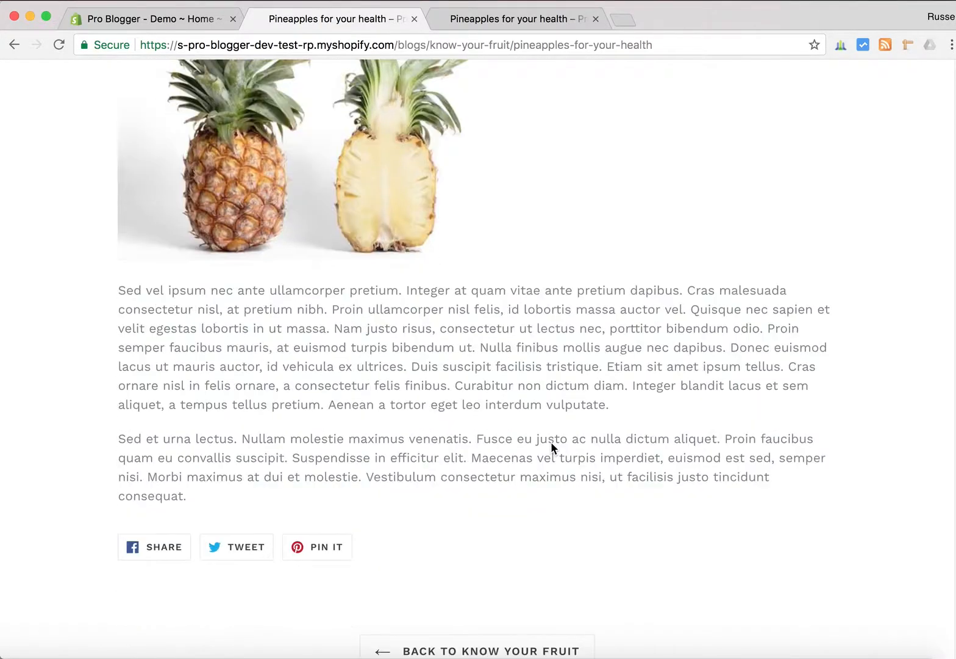
scroll(537, 444, "down", 1)
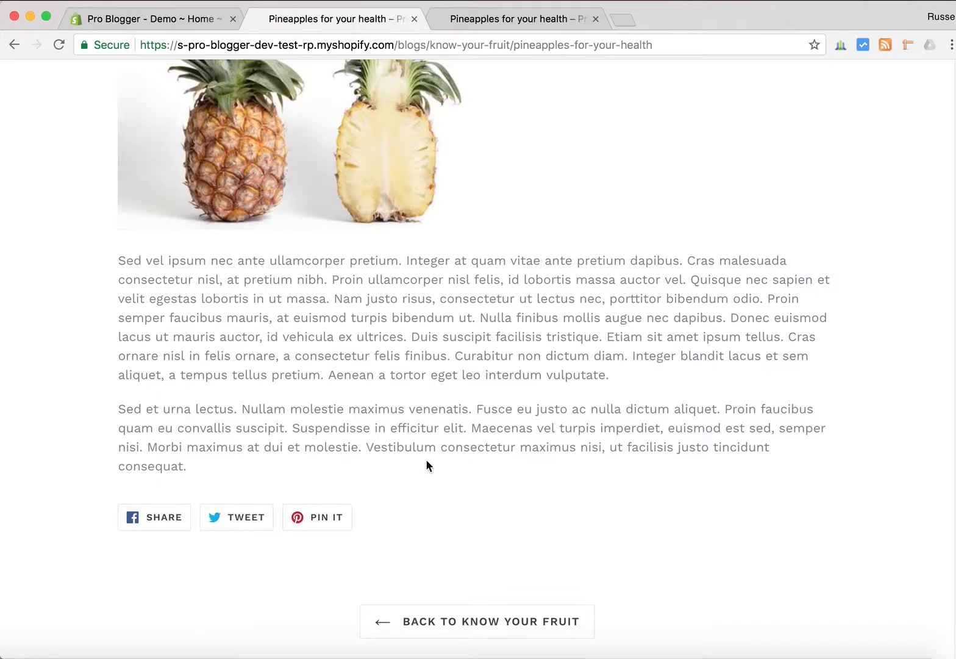
scroll(377, 510, "up", 15)
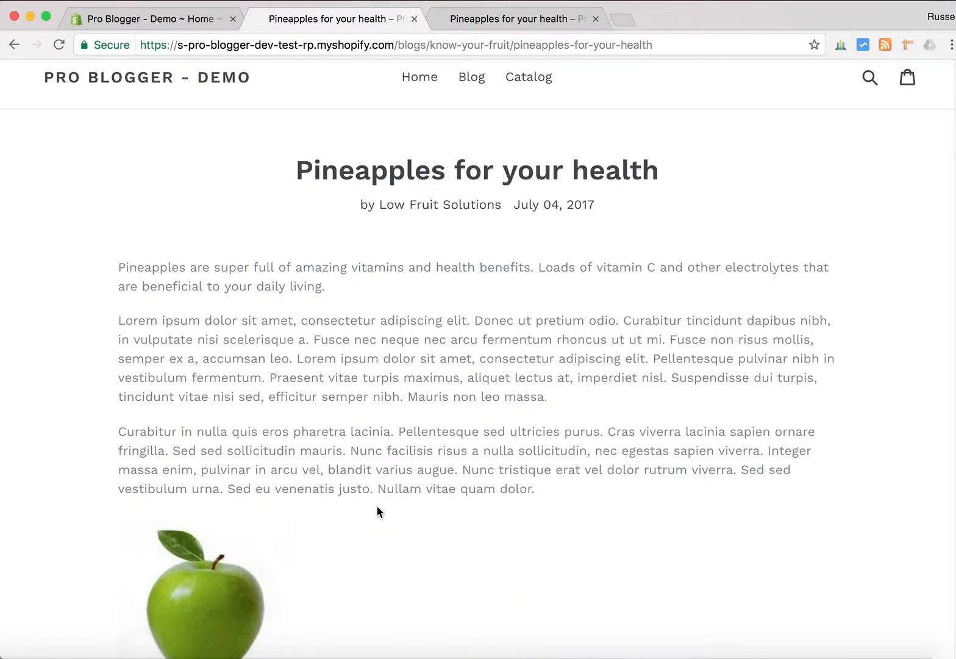
scroll(378, 511, "down", 3)
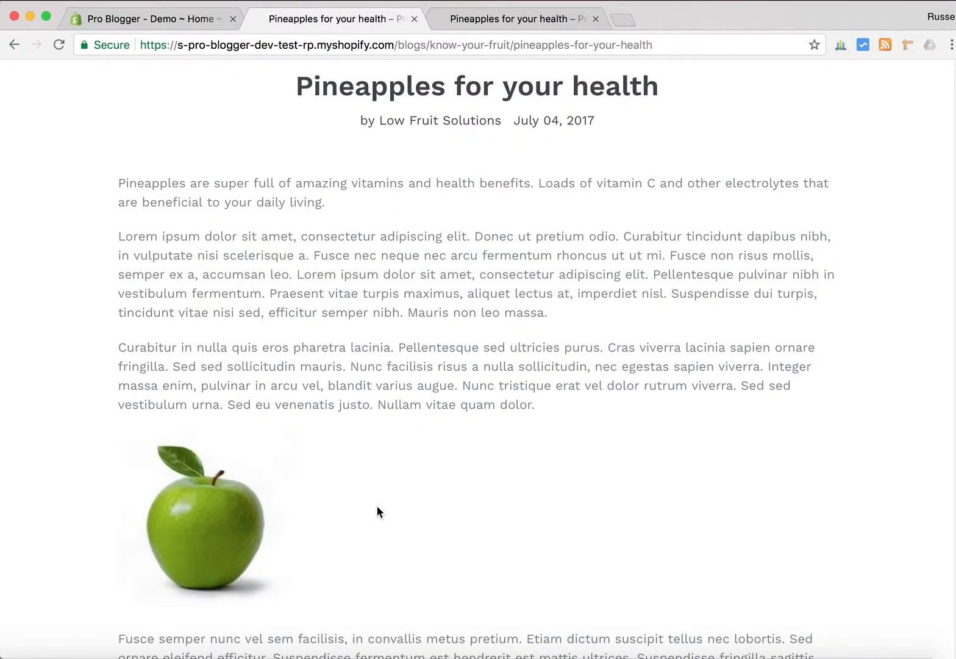
scroll(377, 510, "down", 20)
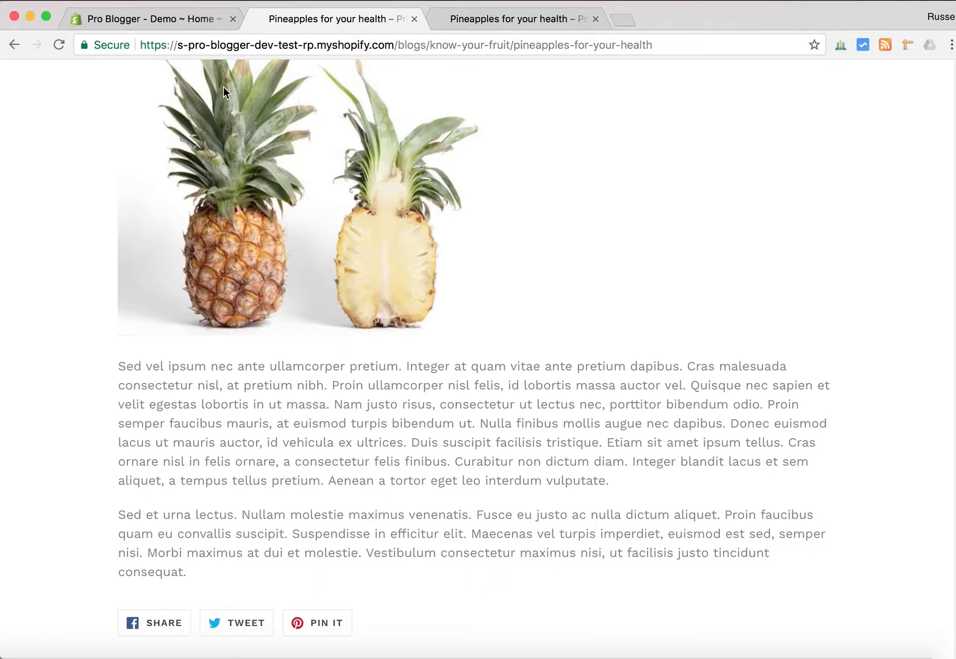
Switch to the Shopify admin and open the installed Pro Blogger (UAT) app
left_click(159, 20)
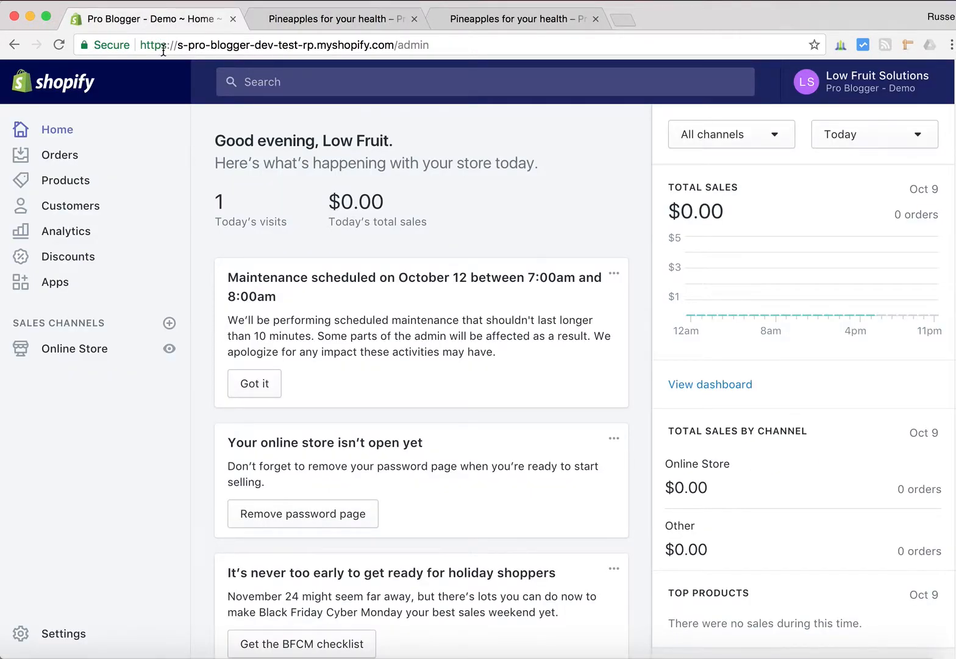
left_click(55, 284)
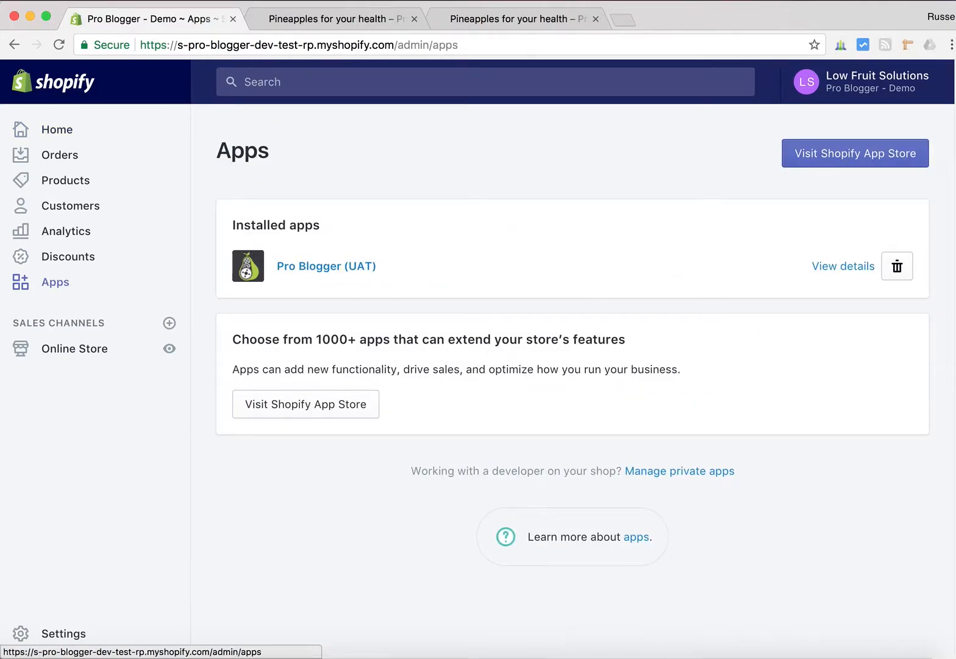
left_click(305, 266)
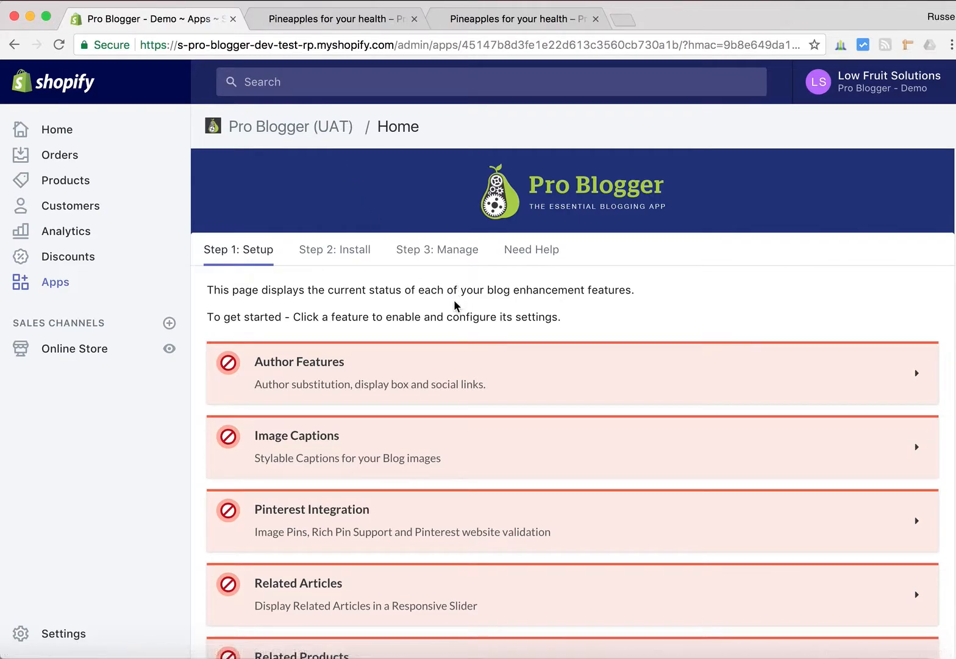
Enable the Related Articles feature with its default relevancy and slider settings, and save it
scroll(567, 434, "down", 5)
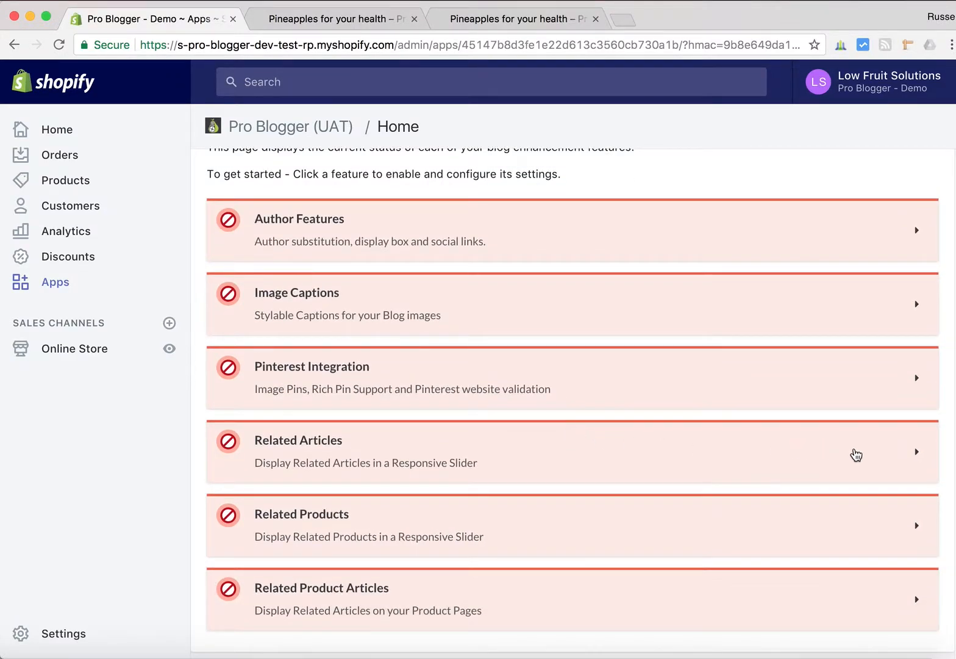
left_click(916, 456)
scroll(730, 484, "down", 4)
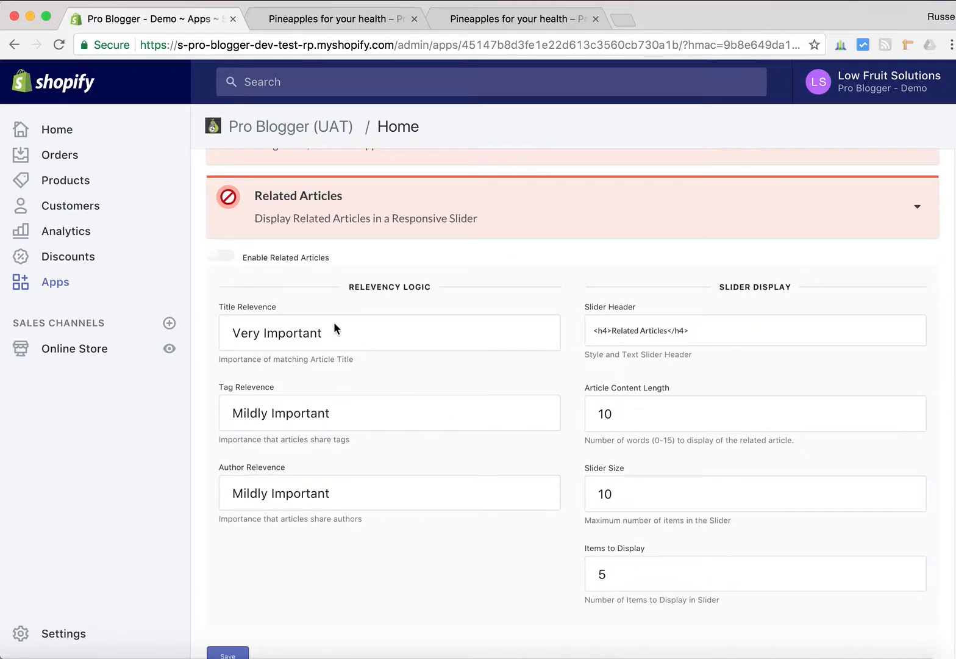
left_click(223, 258)
scroll(320, 518, "down", 1)
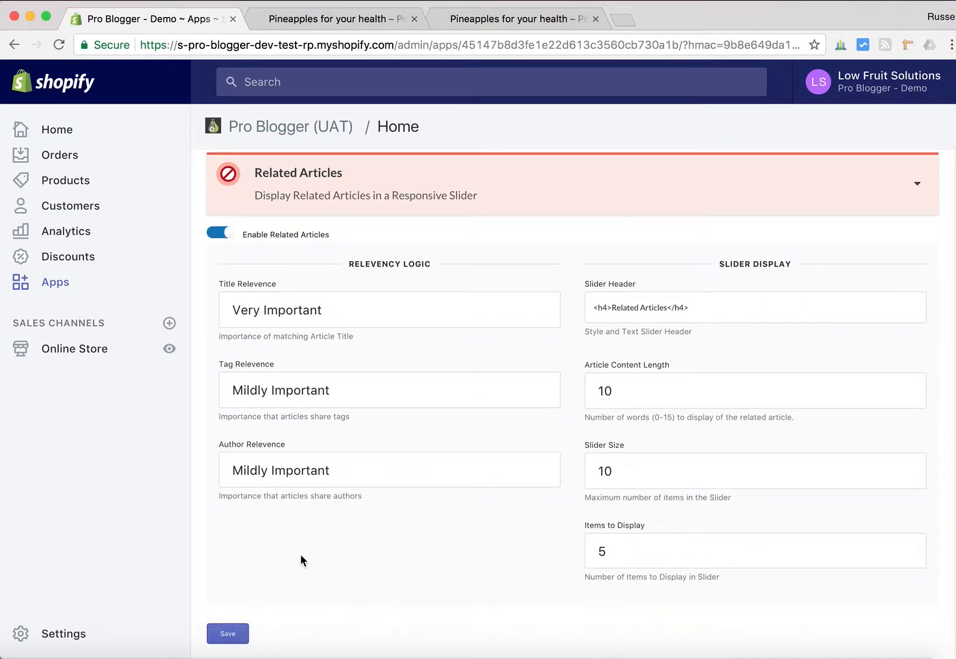
left_click(229, 634)
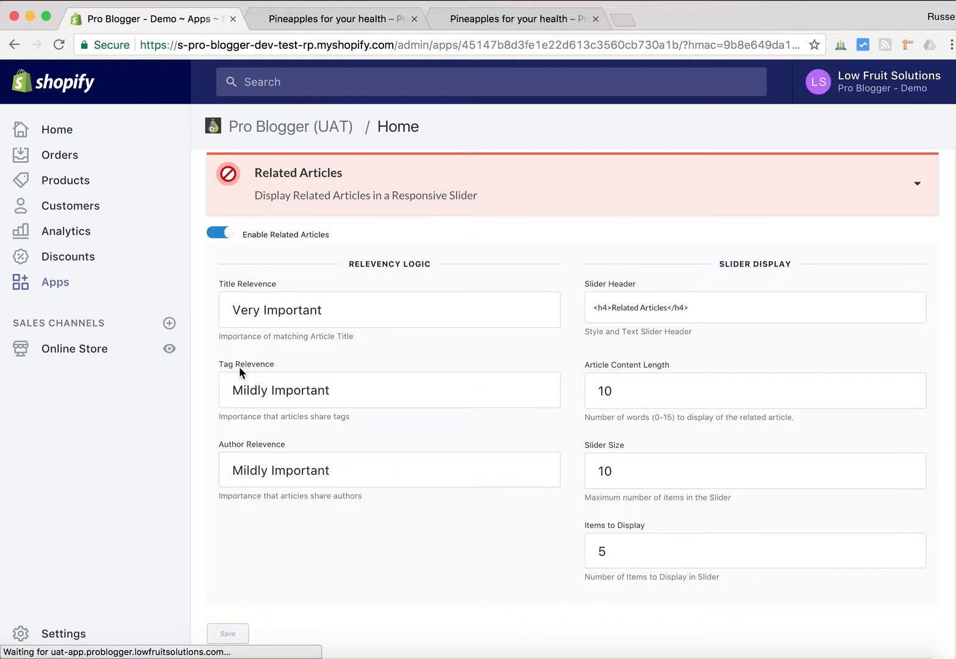
scroll(241, 369, "down", 3)
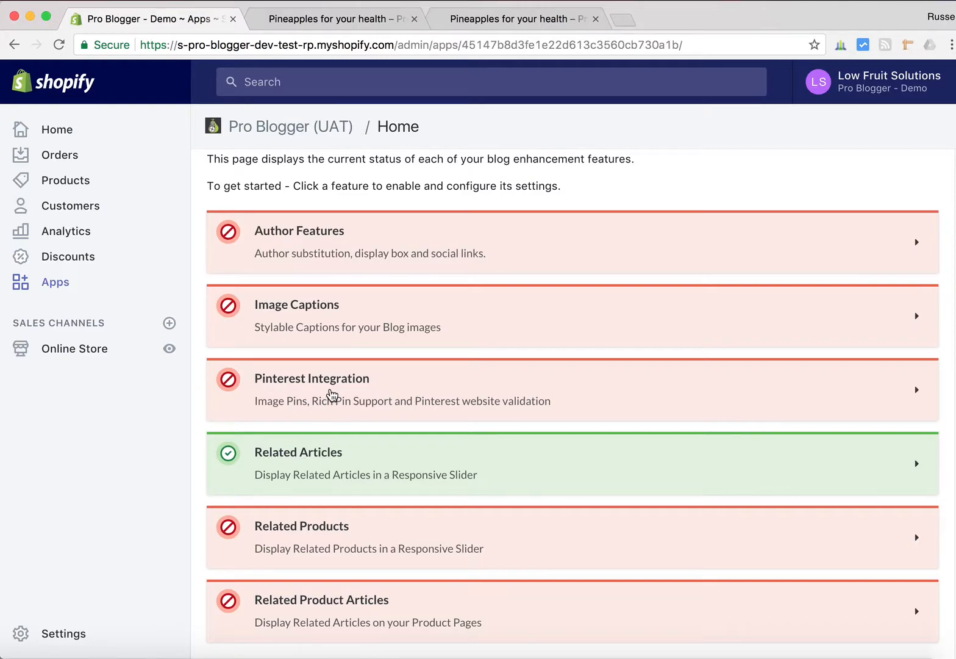
Duplicate the app's browser tab and display the Step 2: Install instructions in the original one
right_click(151, 24)
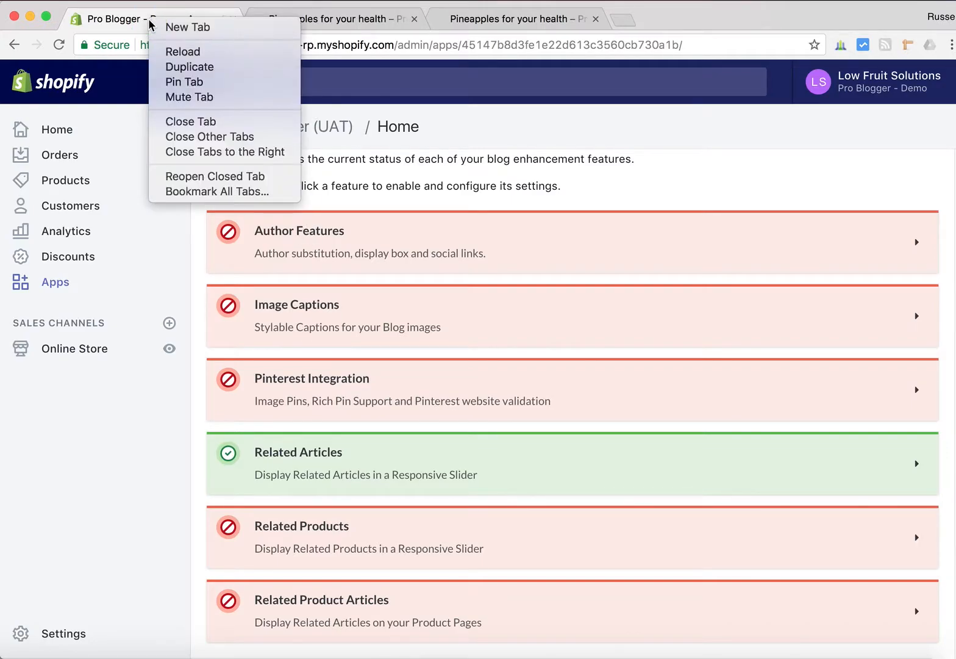
left_click(198, 67)
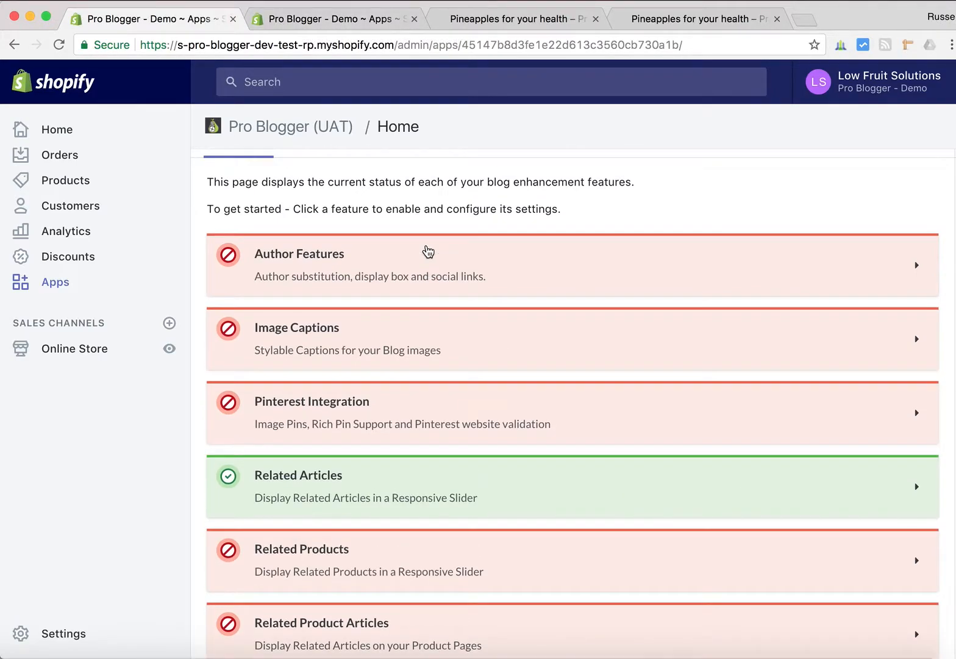
scroll(429, 252, "up", 2)
scroll(429, 251, "up", 1)
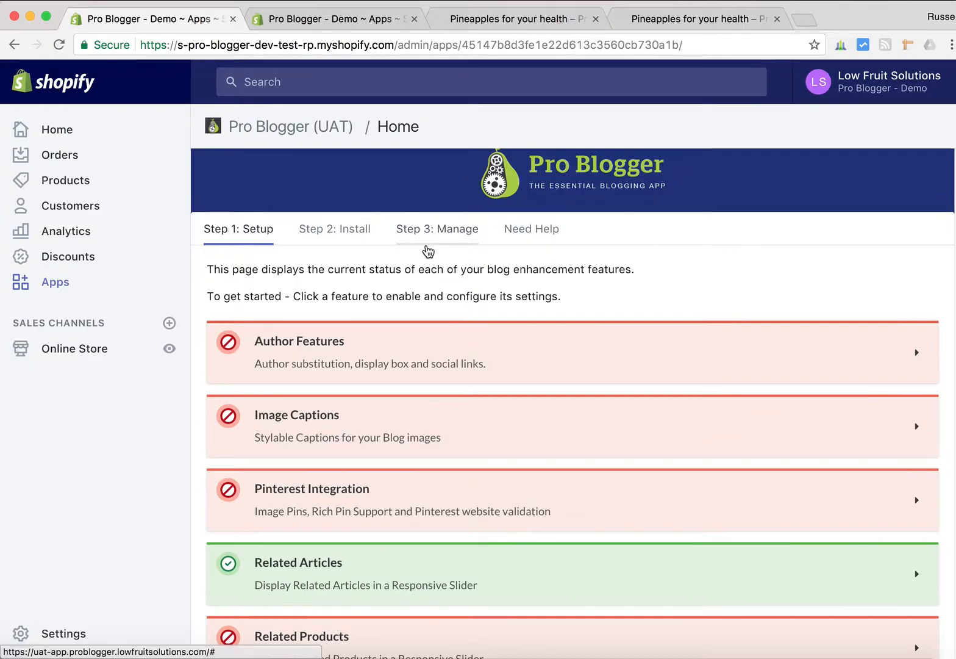
left_click(337, 230)
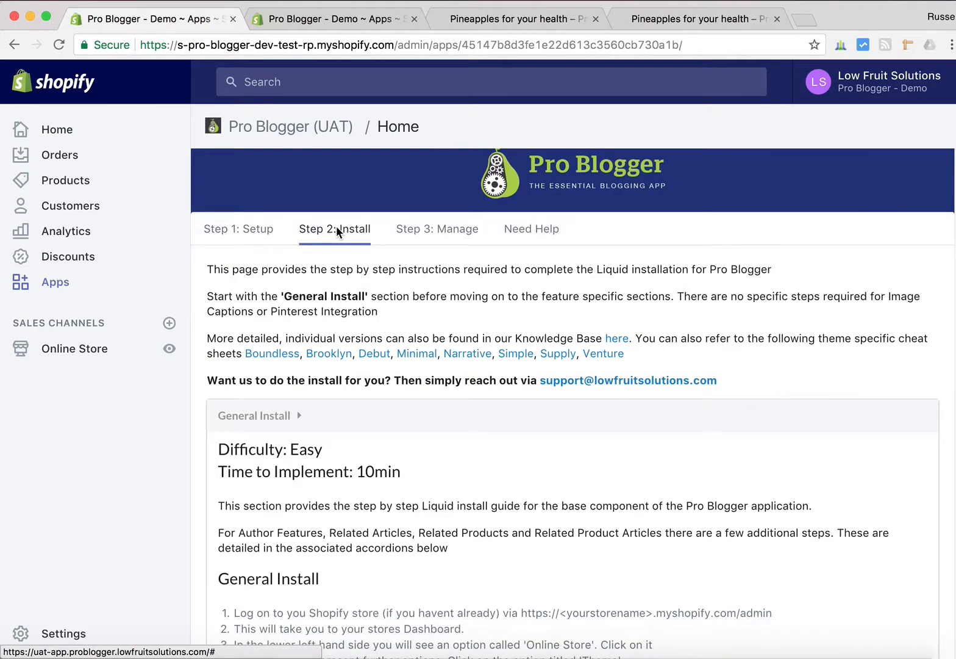
Copy the snippet {% include 'pro-blogger-section-wrapper' %} from the General Install instructions
scroll(361, 294, "down", 5)
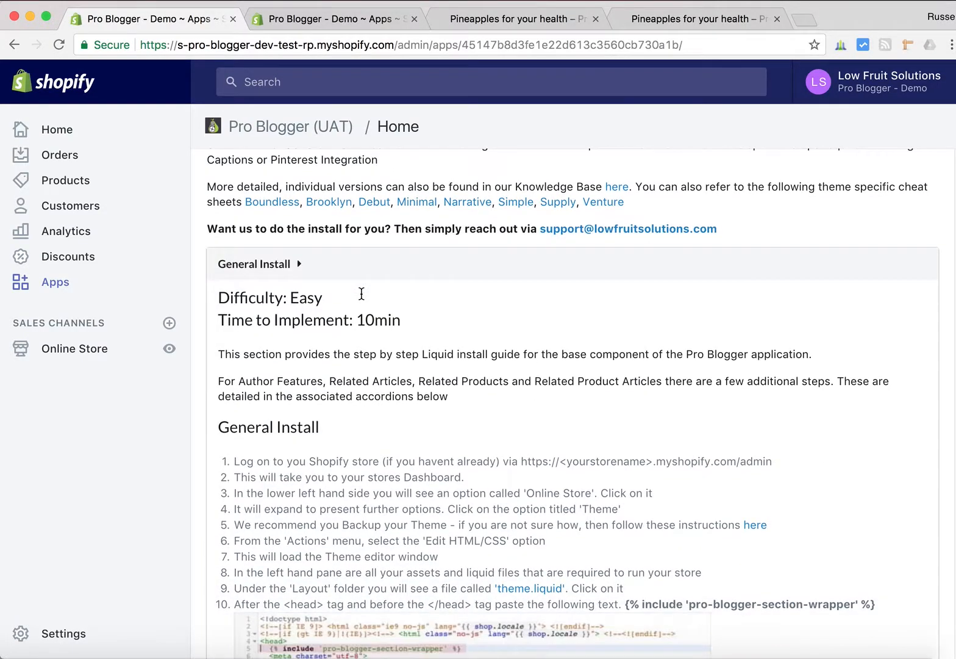
scroll(362, 294, "down", 2)
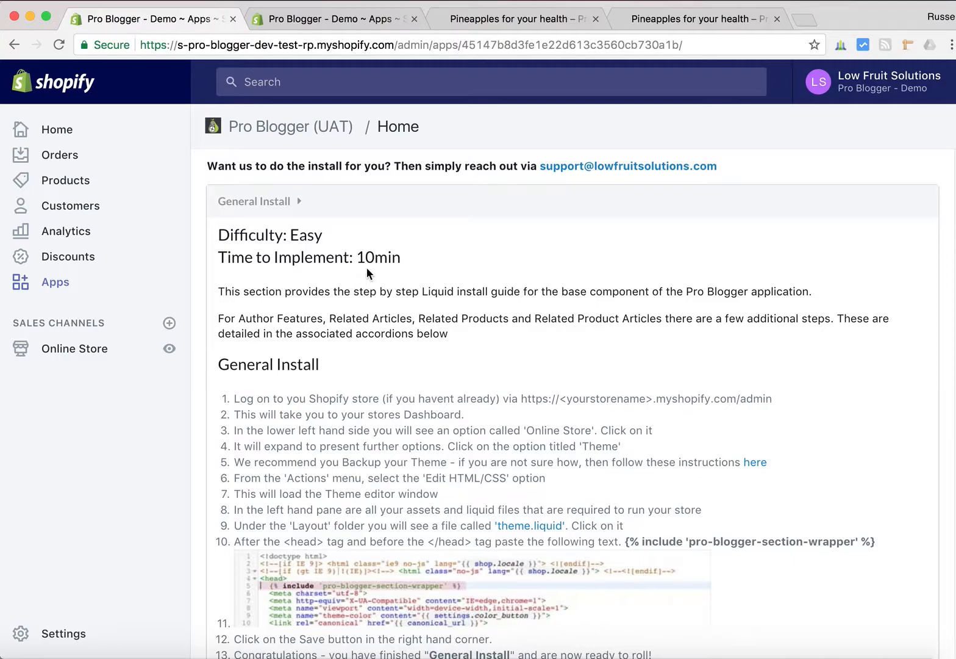
scroll(378, 335, "down", 2)
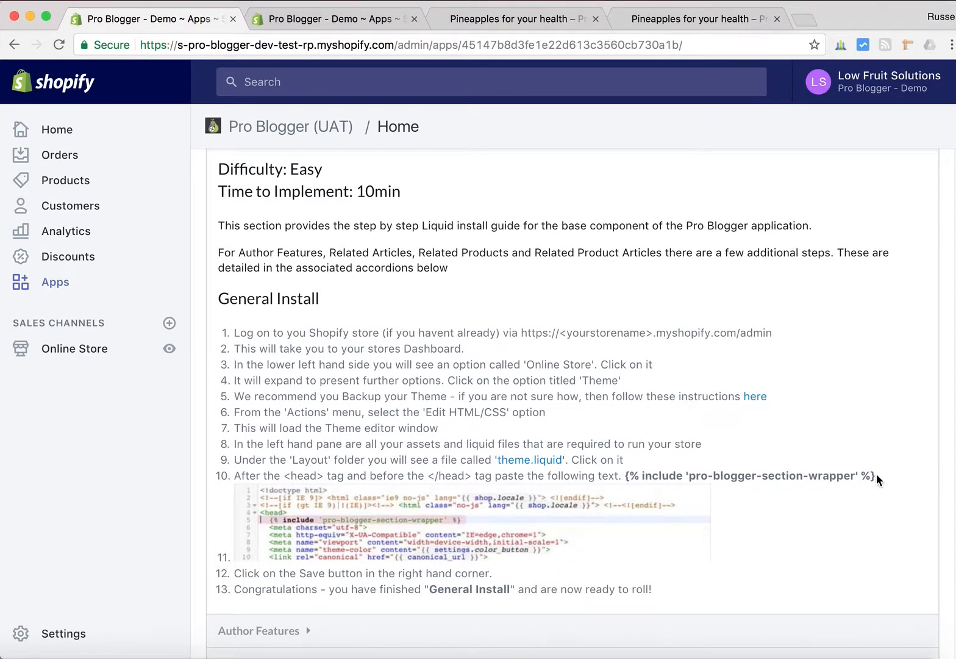
left_click_drag(878, 476, 623, 475)
key("super+c")
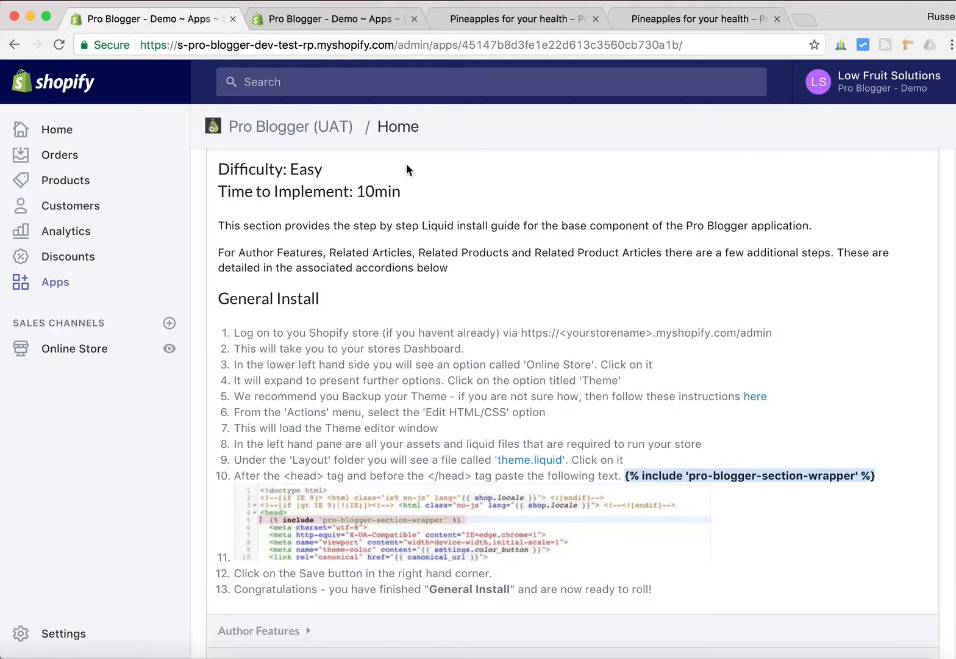
In the duplicated browser tab, go to the Online Store's Themes page and find the current theme
left_click(330, 22)
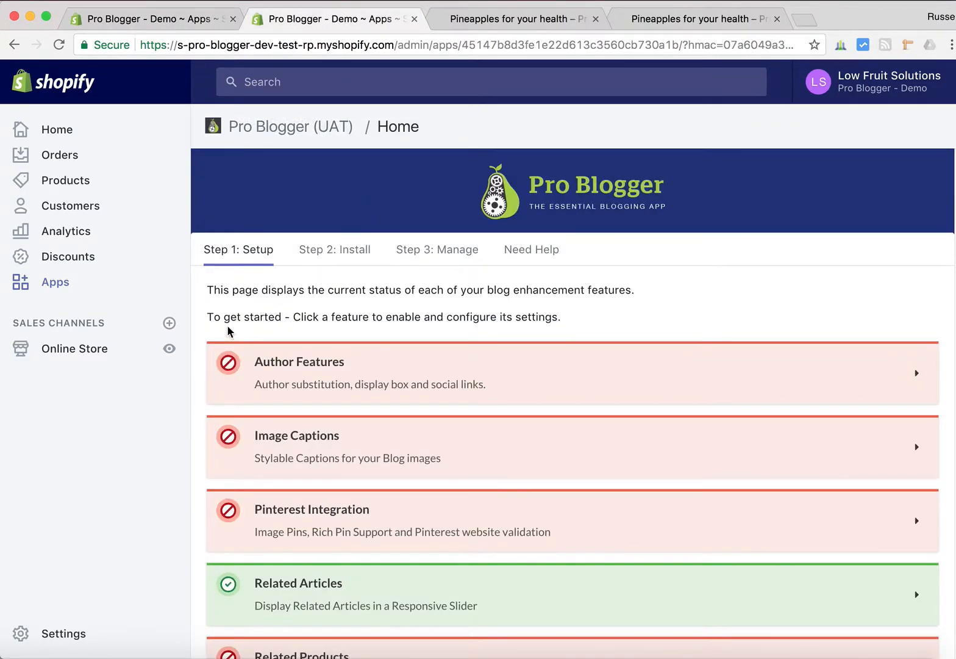
left_click(78, 354)
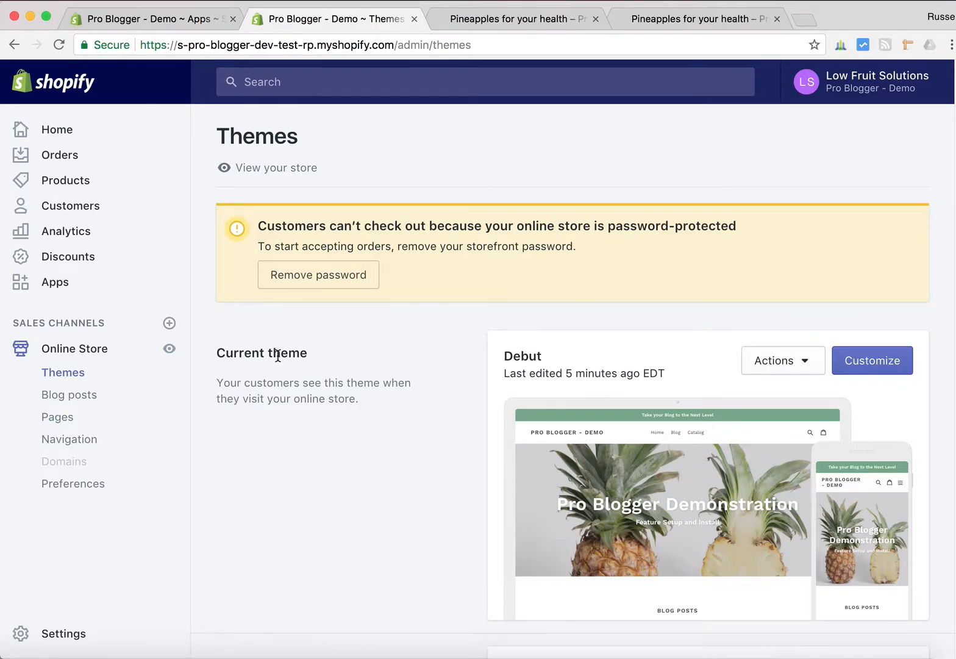
scroll(277, 355, "down", 3)
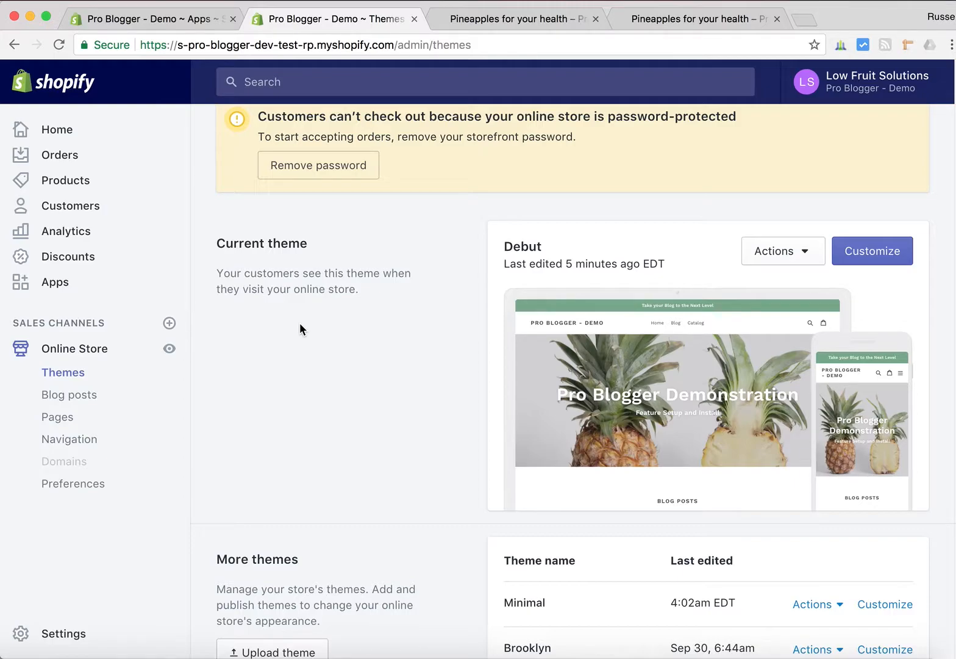
Open the code of the current Debut theme and load theme.liquid from the Layout folder for editing
left_click(804, 253)
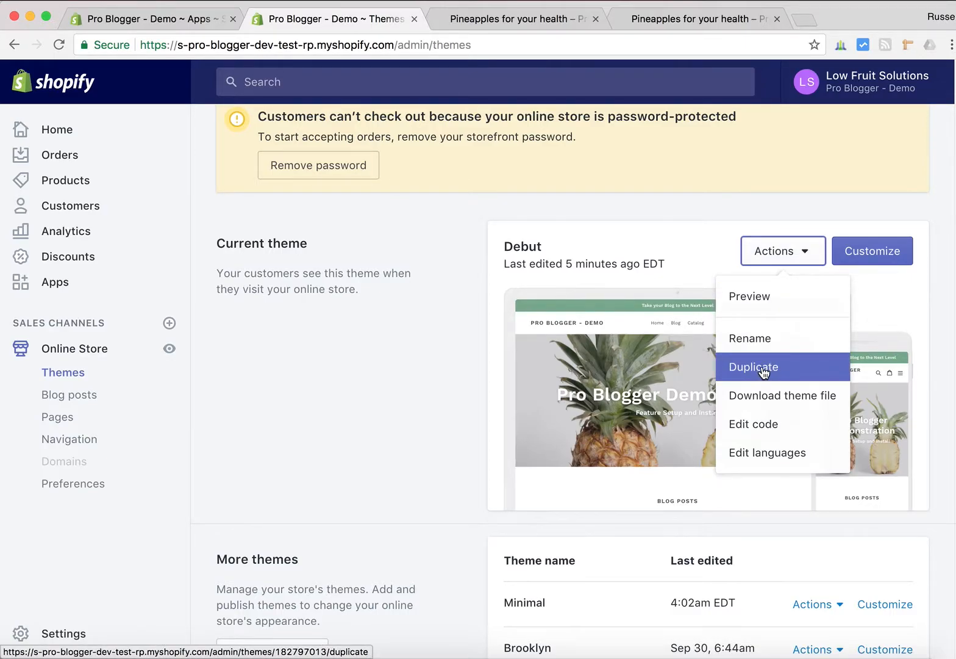
left_click(360, 389)
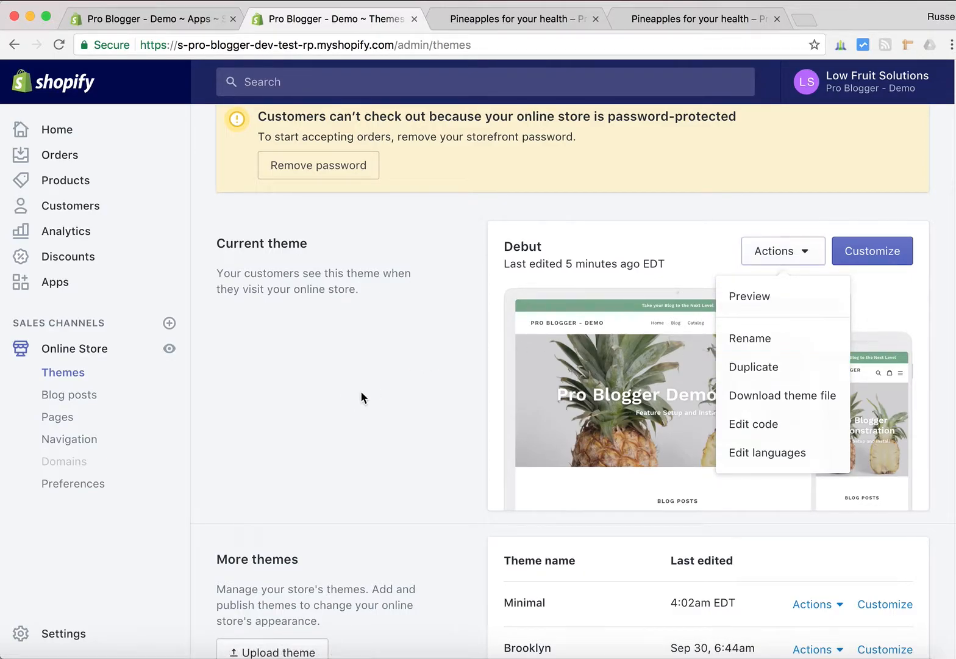
left_click(803, 250)
left_click(762, 427)
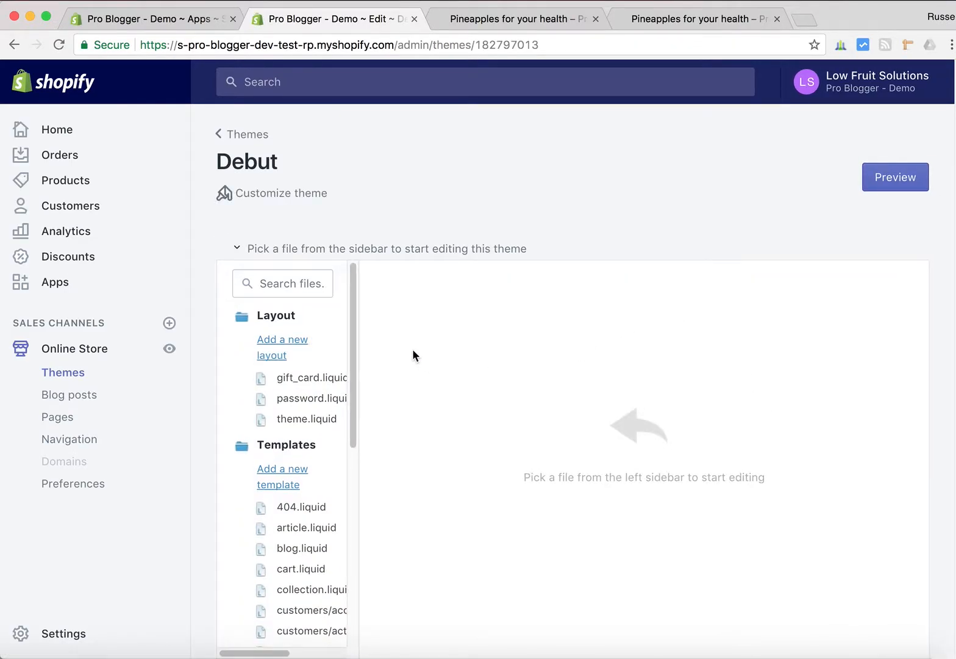
mouse_move(352, 302)
left_mouse_down()
mouse_move(352, 330)
mouse_move(351, 299)
left_mouse_up()
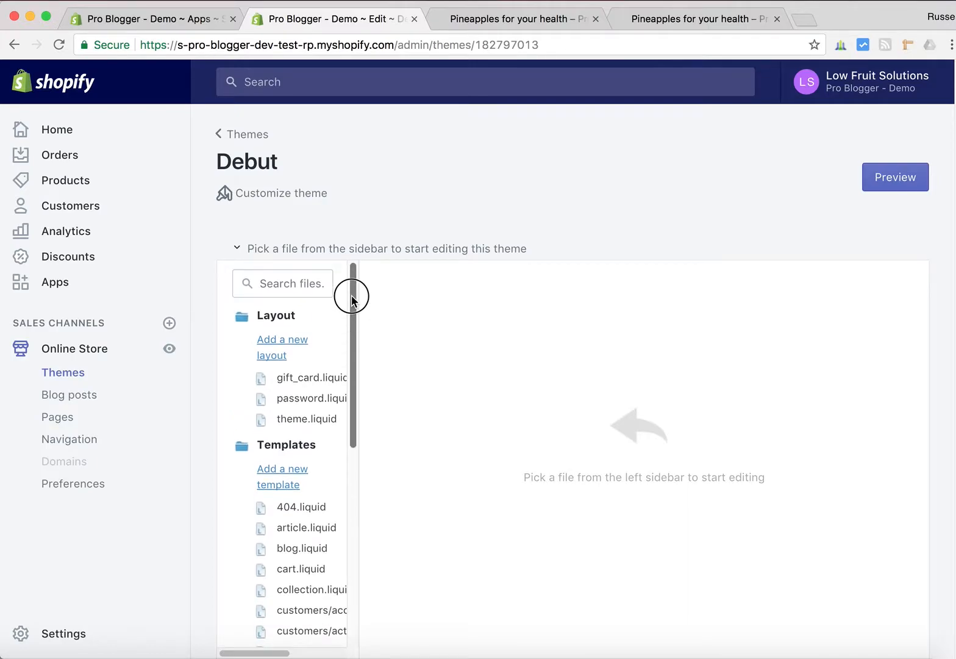
left_click(298, 422)
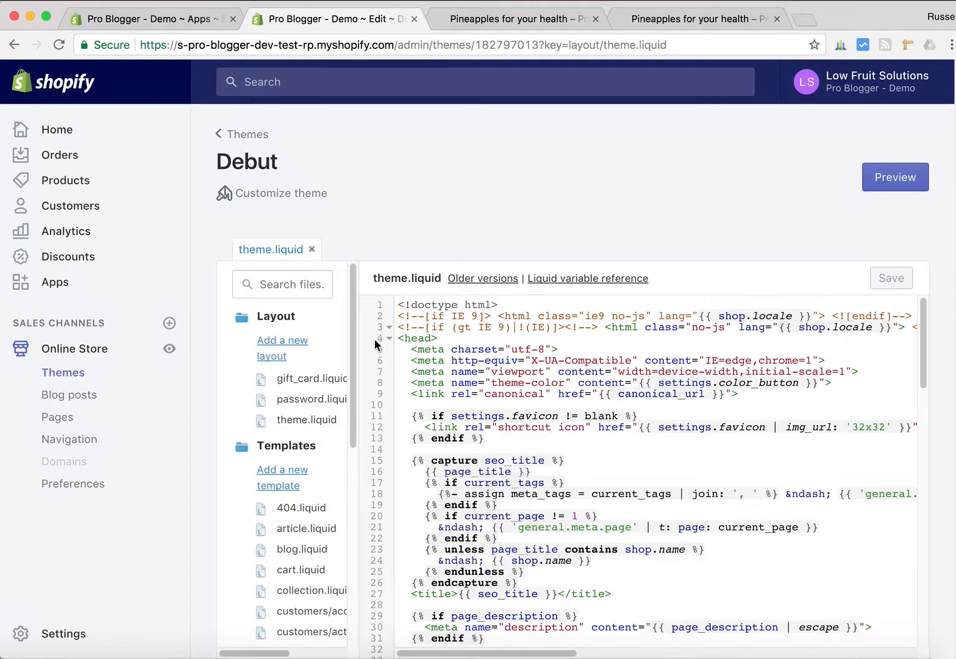
Insert the copied {% include 'pro-blogger-section-wrapper' %} snippet on a new line directly after the <head> tag in theme.liquid and save the file
left_click(447, 336)
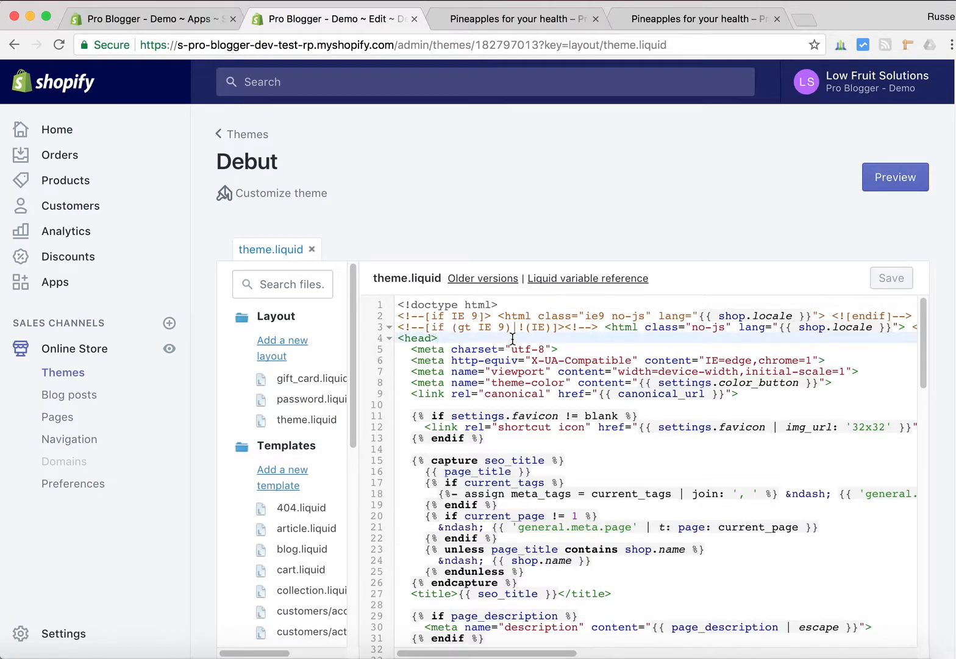
key("Return")
key("super+v")
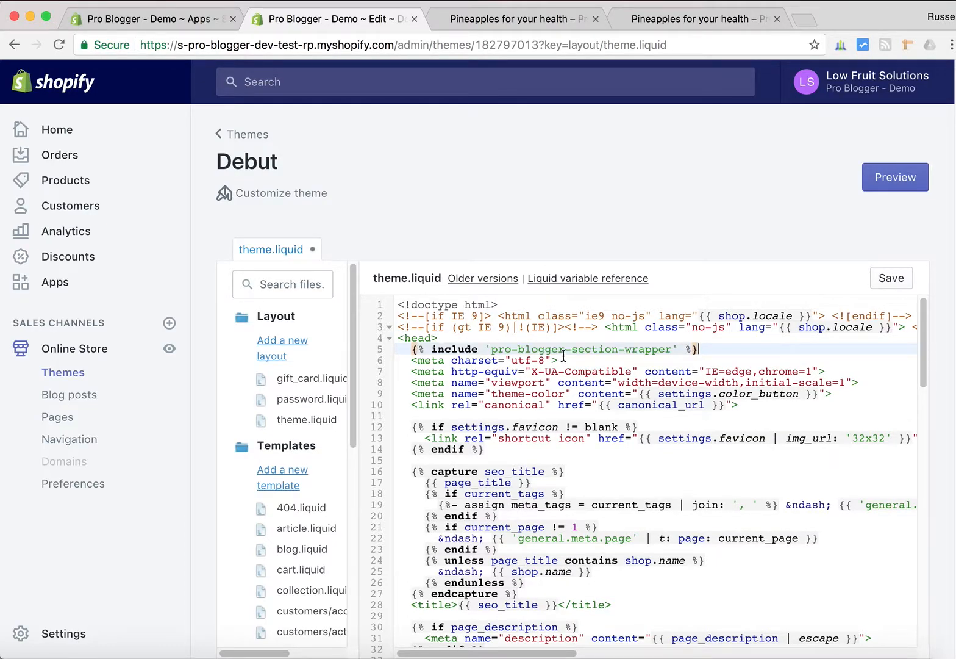
left_click(896, 281)
Return to Pro Blogger's install instructions, expand Related Articles instead of General Install, and copy the snippet {% include 'pro-blogger.snippet.related-articles' %}
left_click(170, 24)
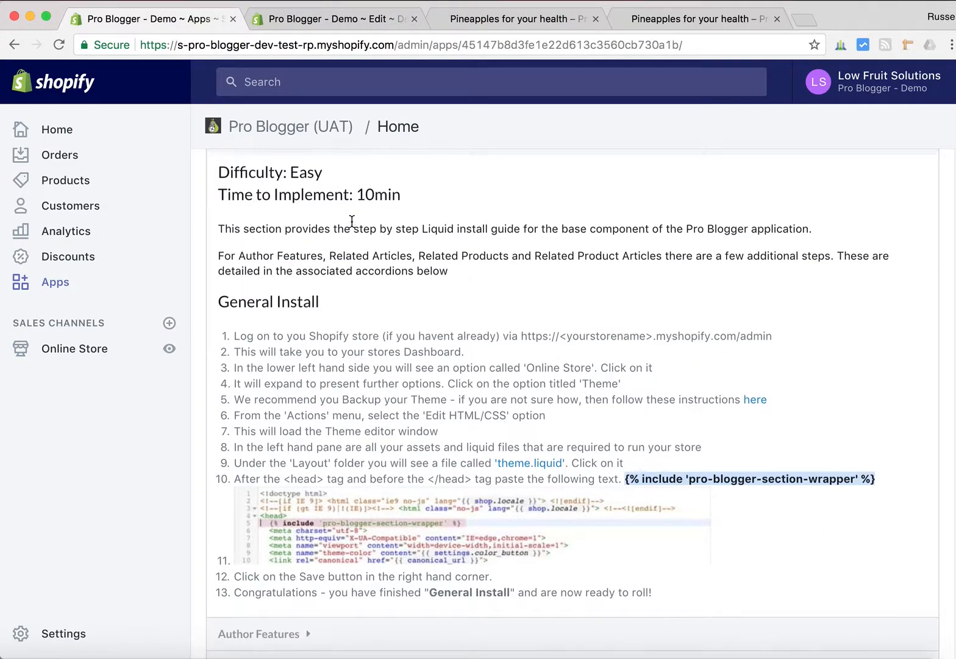
scroll(344, 219, "up", 2)
left_click(289, 258)
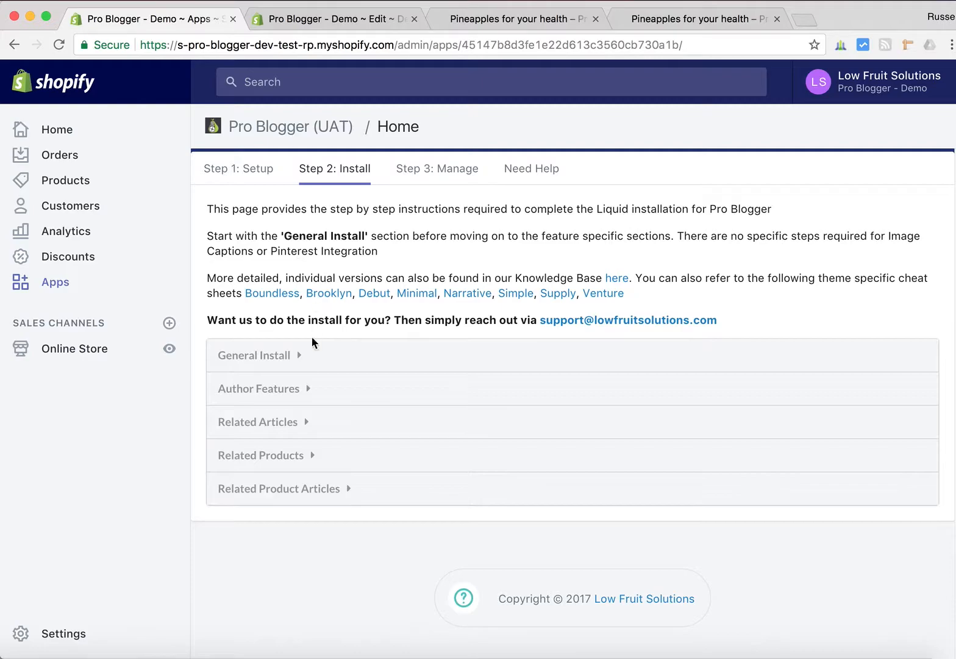
left_click(304, 423)
scroll(303, 421, "down", 2)
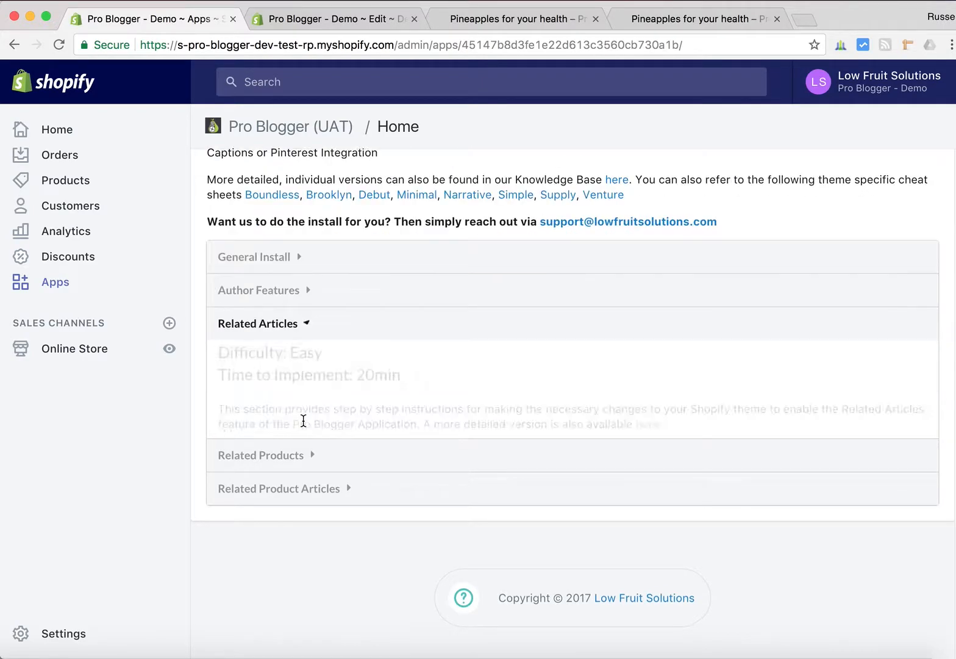
scroll(336, 385, "down", 4)
scroll(335, 382, "down", 1)
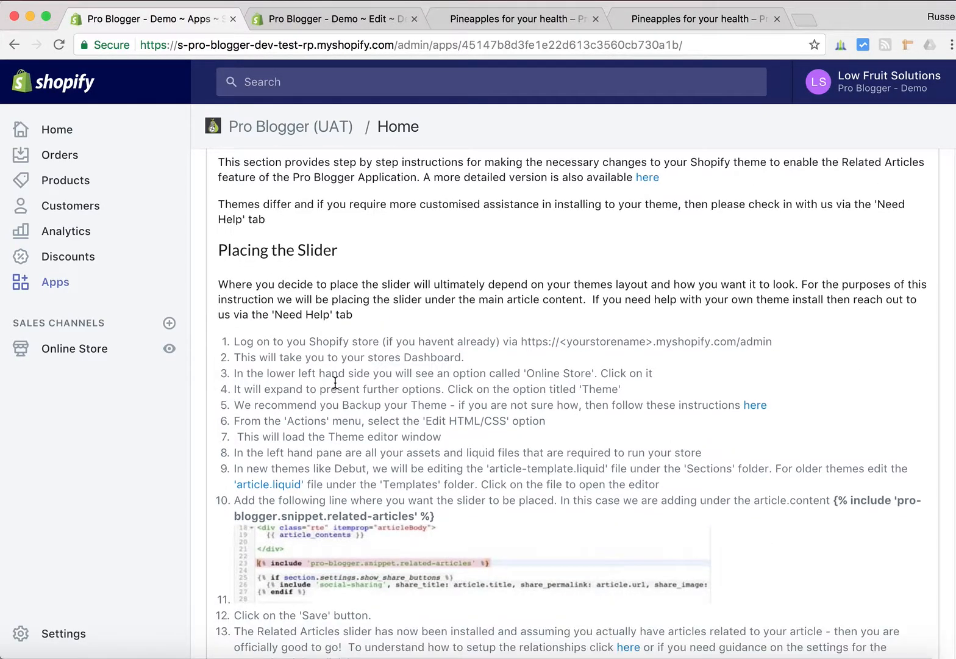
scroll(330, 372, "down", 1)
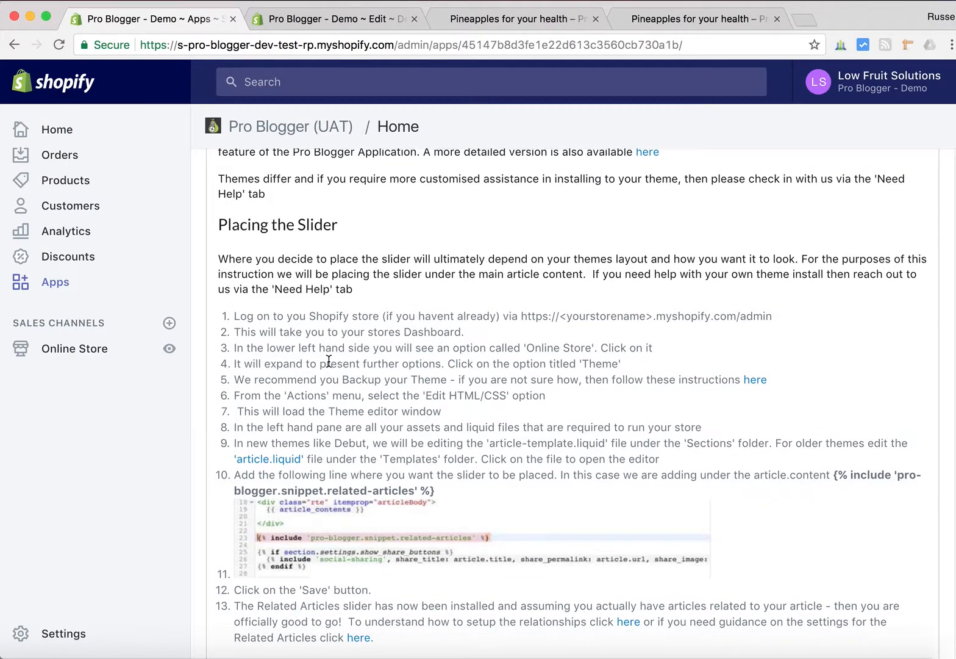
left_click_drag(435, 491, 834, 476)
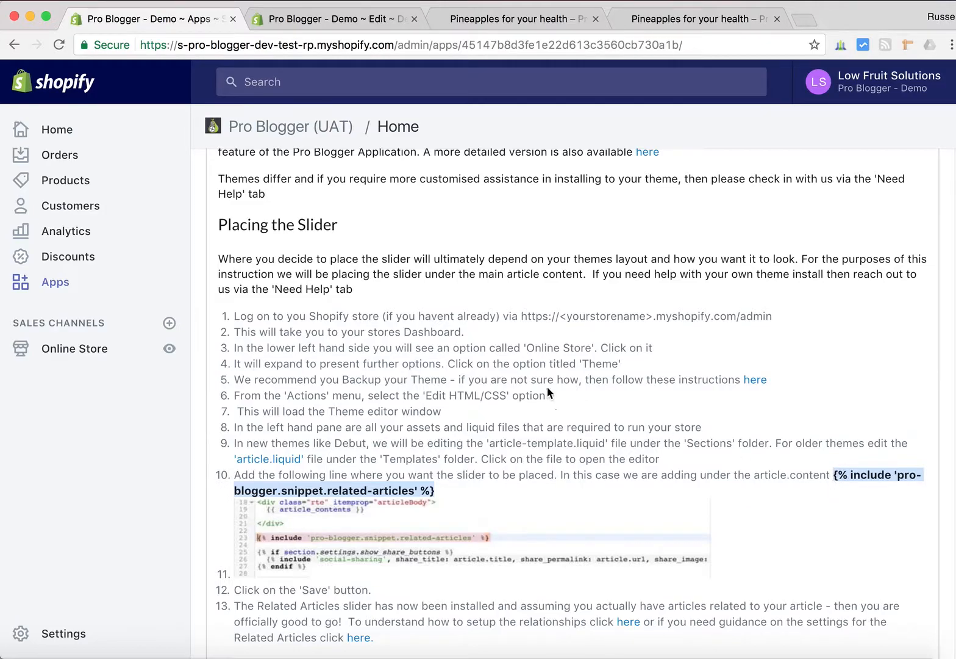
scroll(414, 337, "up", 5)
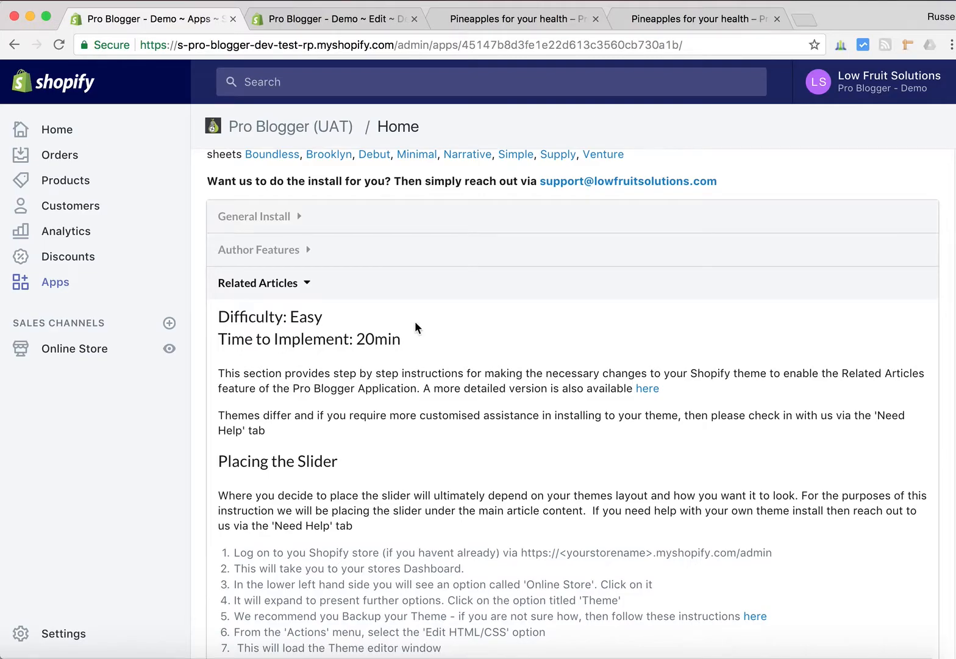
Back in the Debut theme code, open article.liquid from the Templates folder and locate the line that references the 'article-template' section
left_click(320, 23)
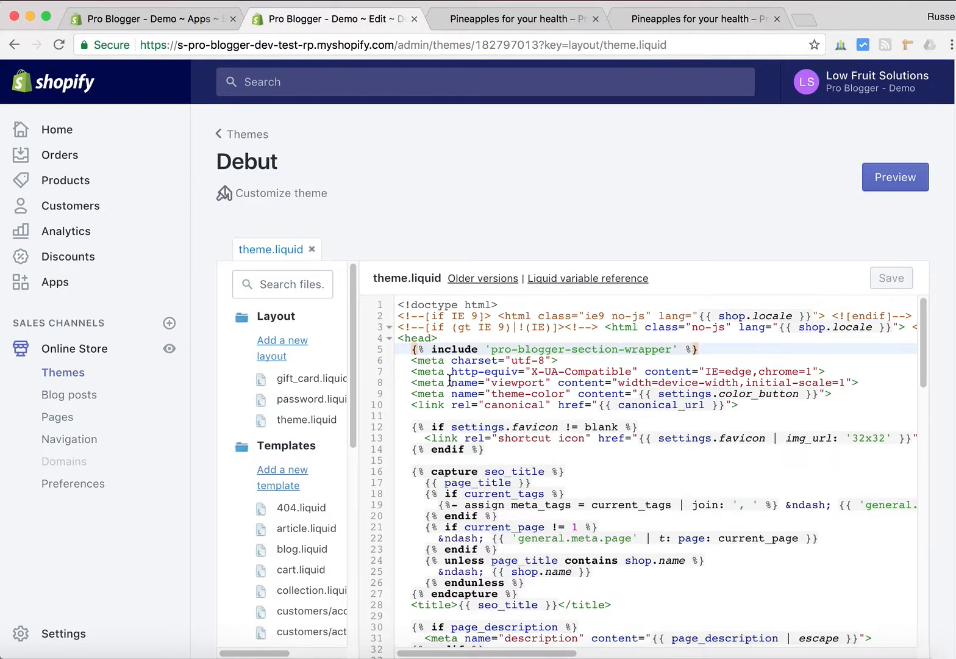
left_click_drag(355, 416, 353, 472)
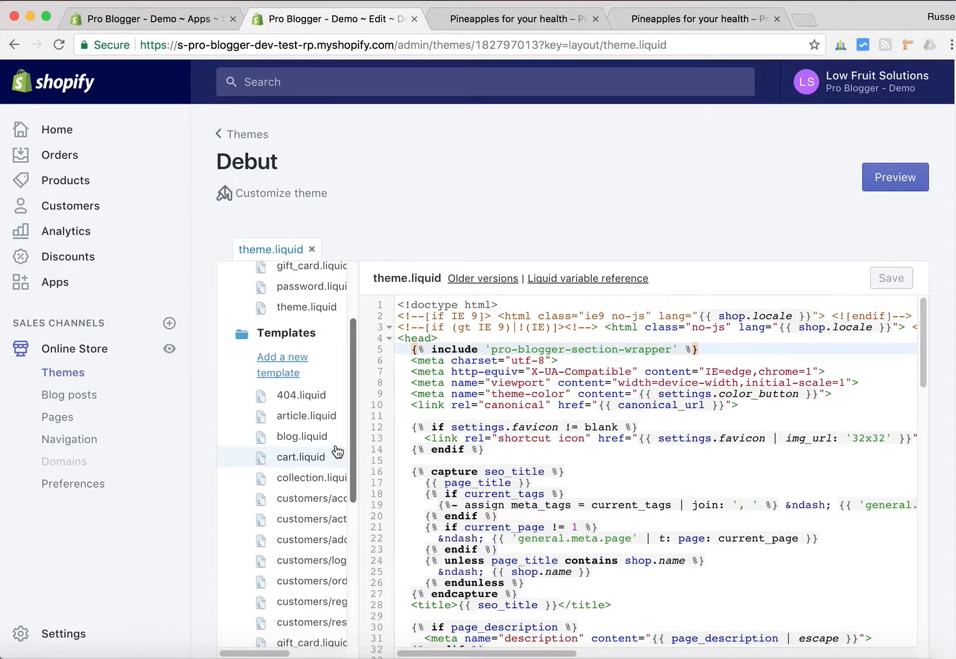
left_click(297, 420)
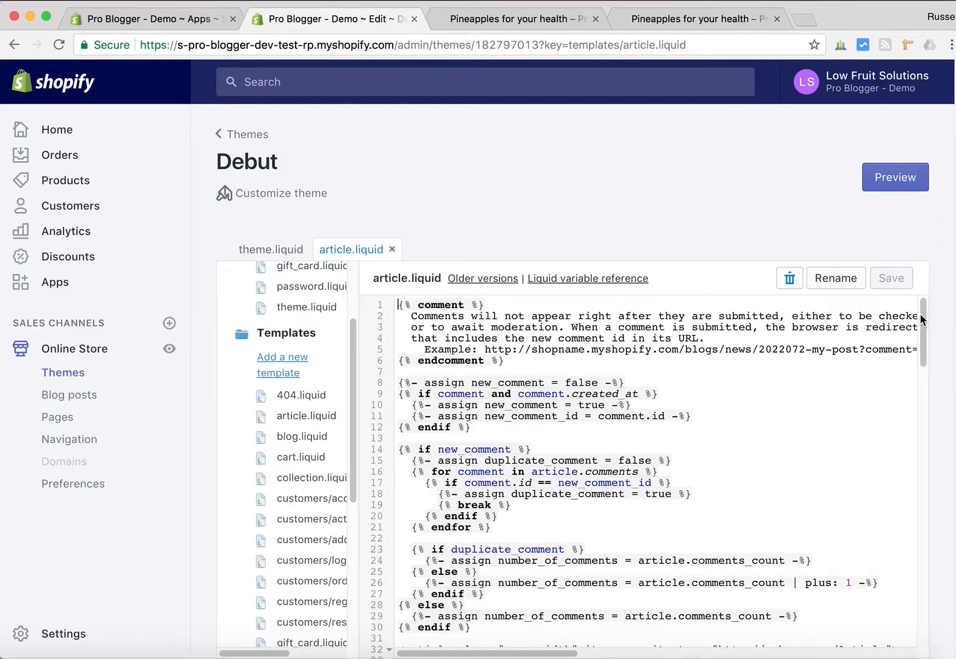
left_click_drag(922, 328, 922, 339)
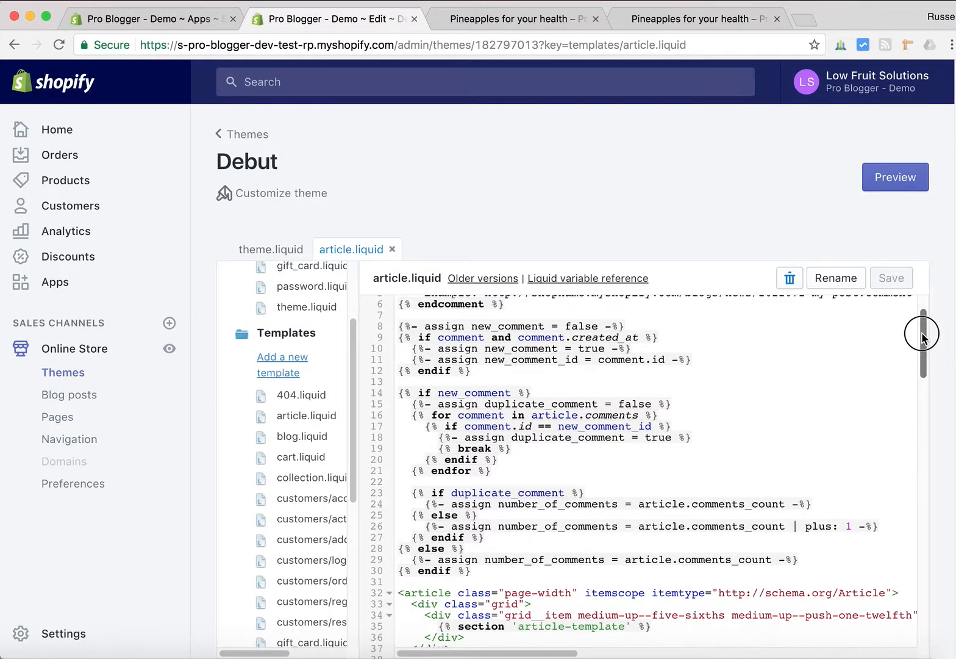
left_click_drag(923, 339, 922, 381)
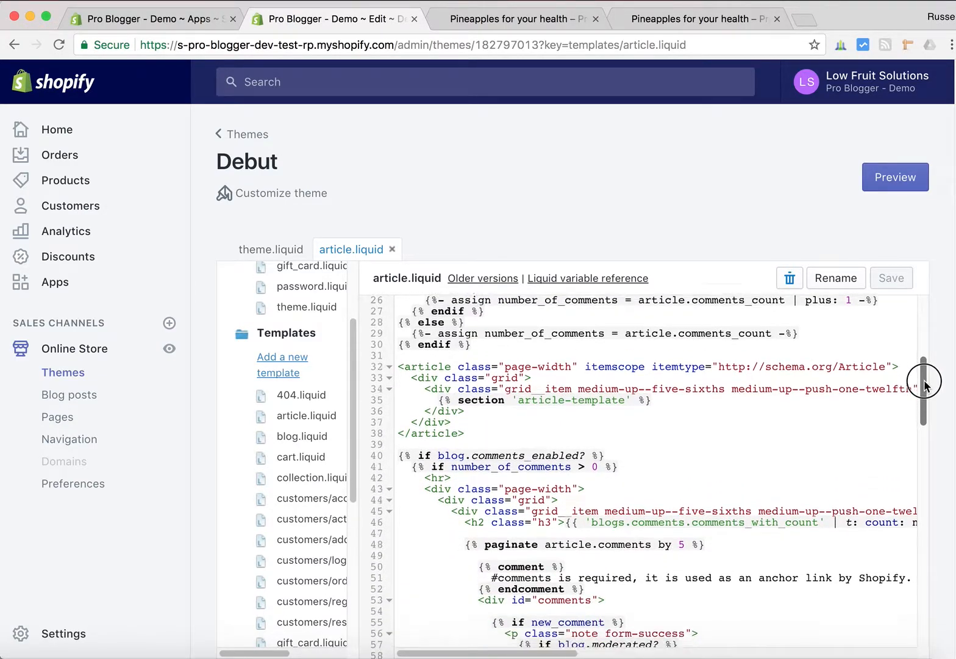
left_click(438, 401)
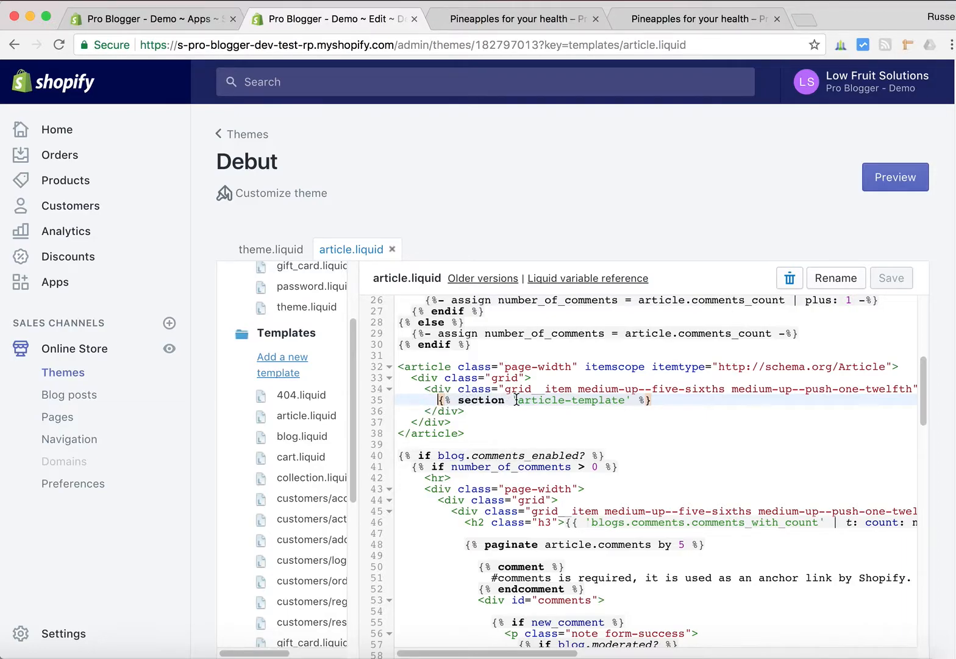
double_click(477, 399)
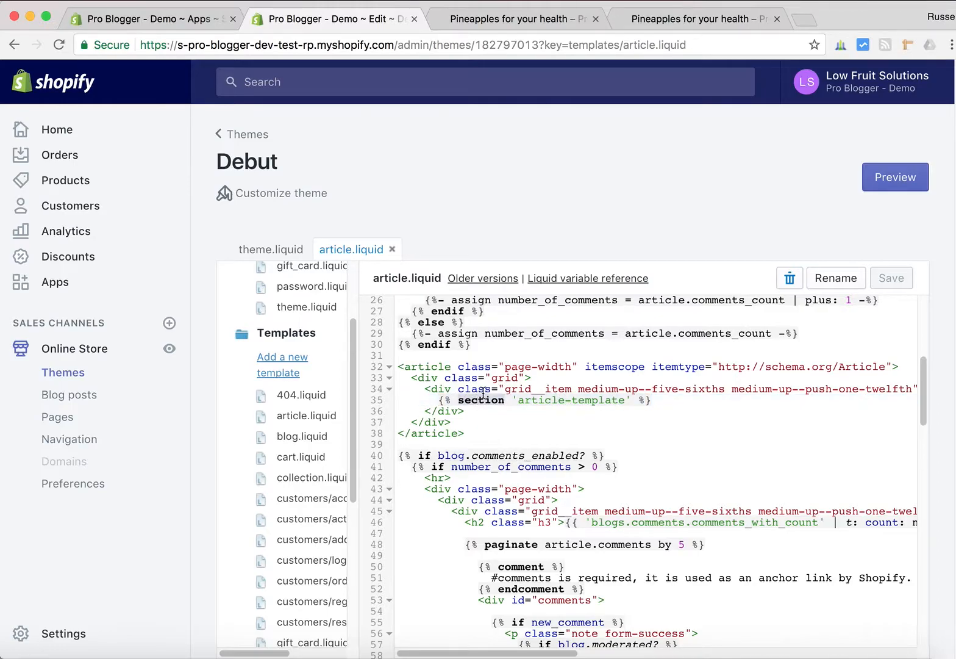
Collapse the Templates folder, expand the Sections folder and open article-template.liquid for editing
left_click(288, 337)
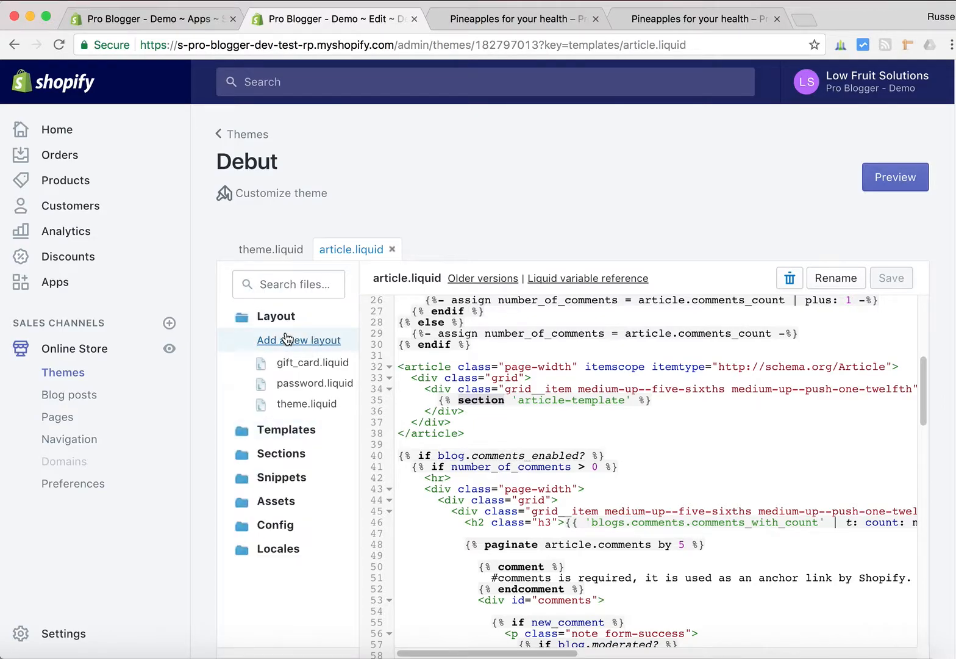
left_click(280, 455)
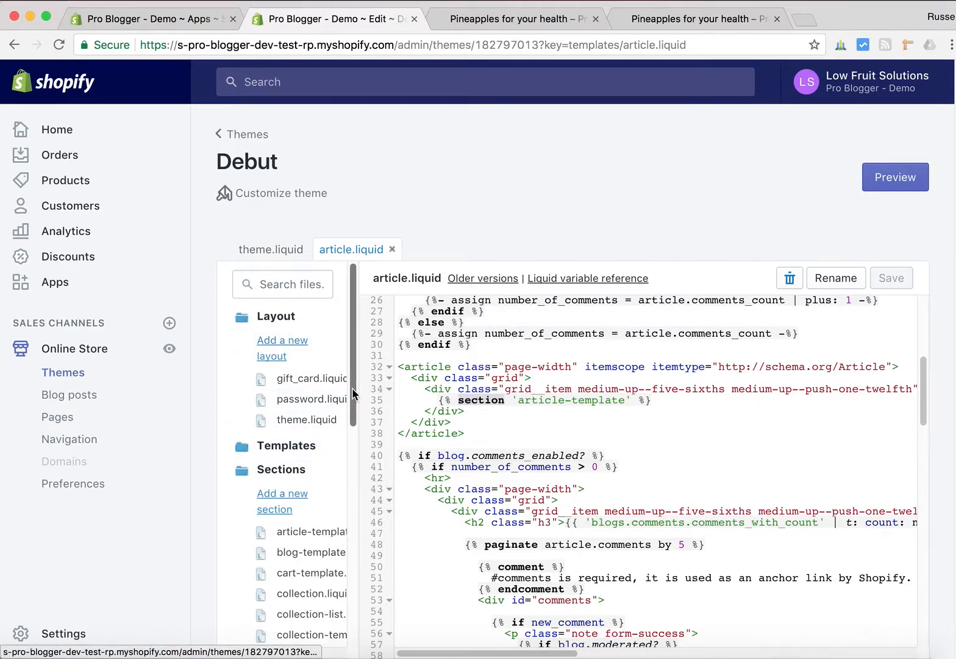
left_click_drag(353, 393, 358, 433)
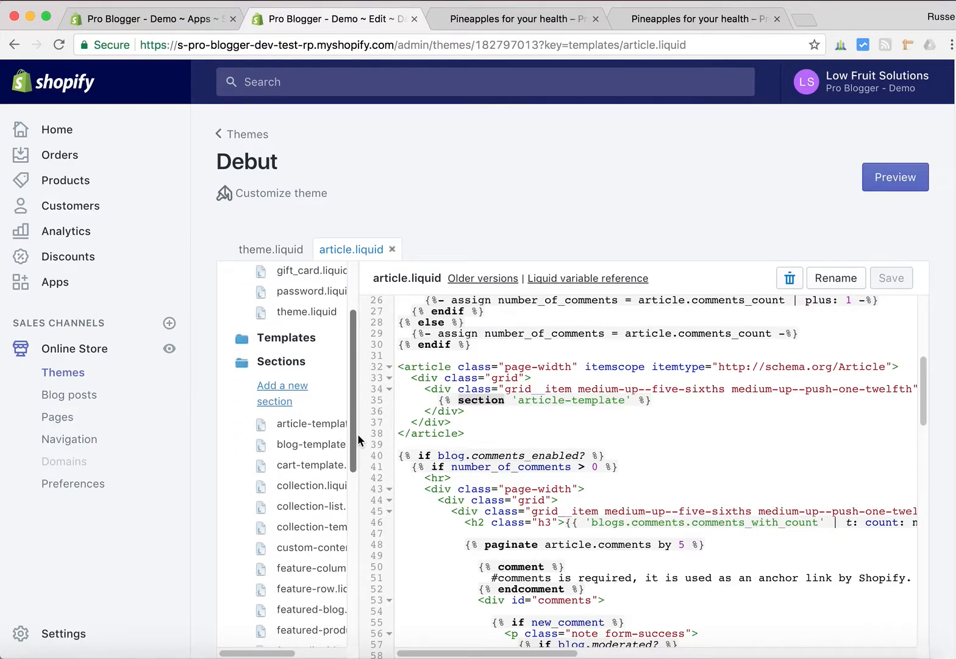
left_click(313, 427)
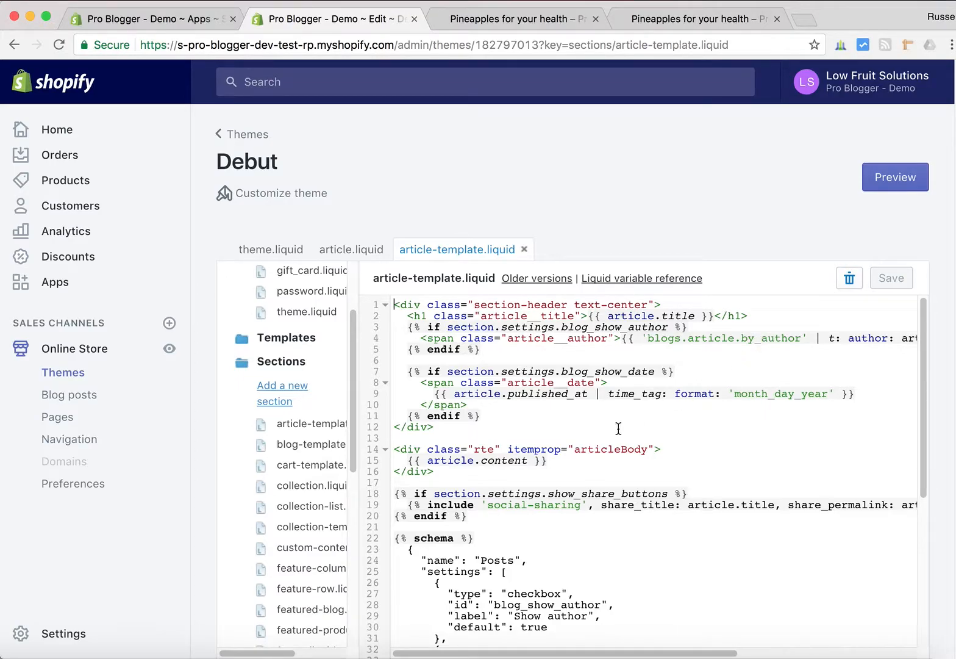
Insert {% include 'pro-blogger.snippet.related-articles' %} below the closing div of the article.content block, separated by an empty line, and save the file
left_click_drag(550, 462, 413, 455)
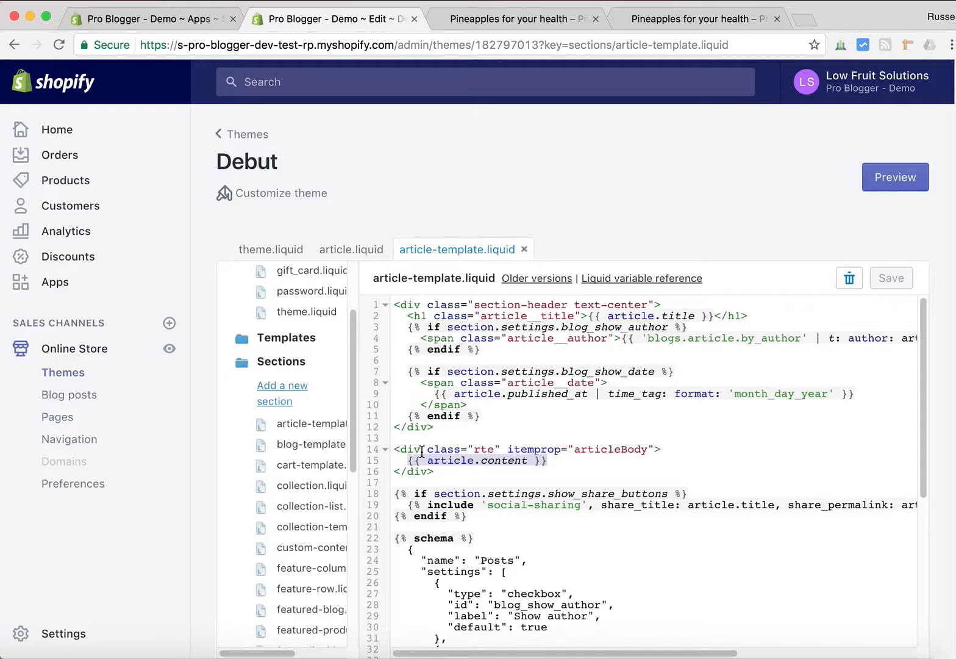
left_click(484, 470)
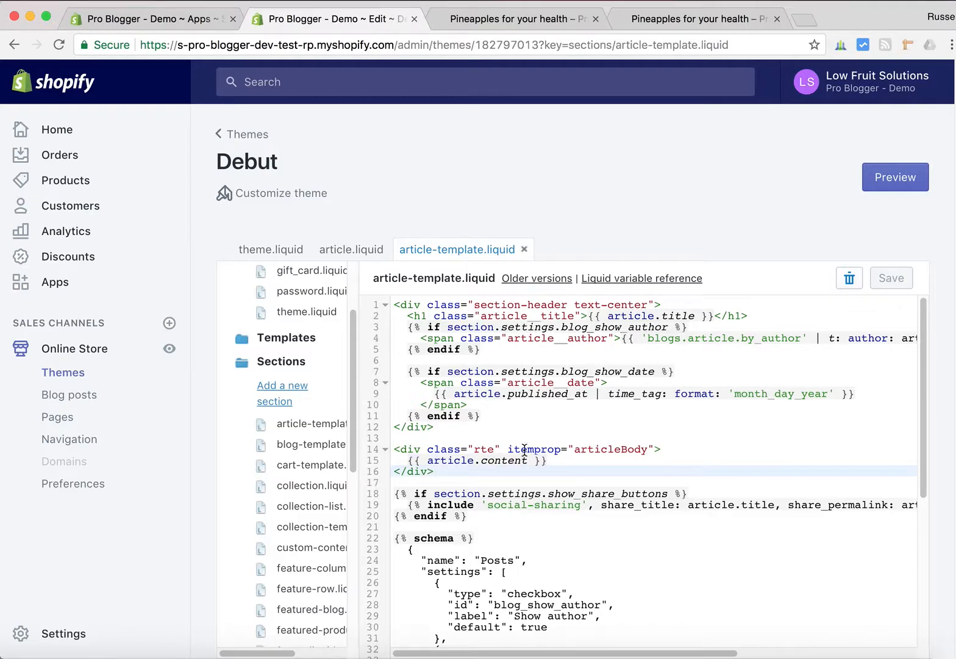
left_click(407, 450)
left_click(439, 474)
key("Return")
key("Return")
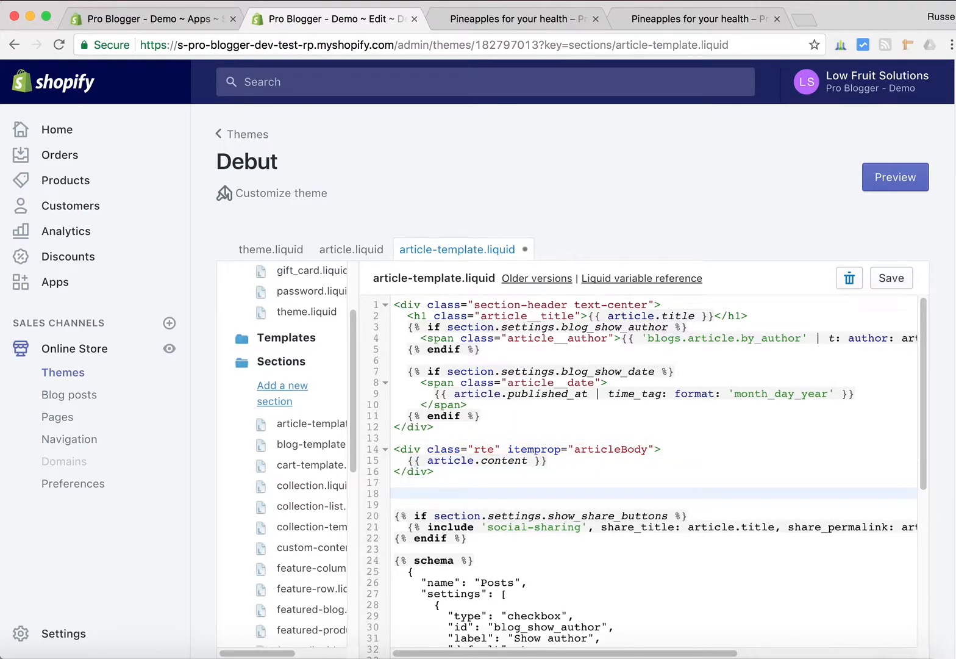
type("{% include 'pro-blogger.snippet.related-articles' %}")
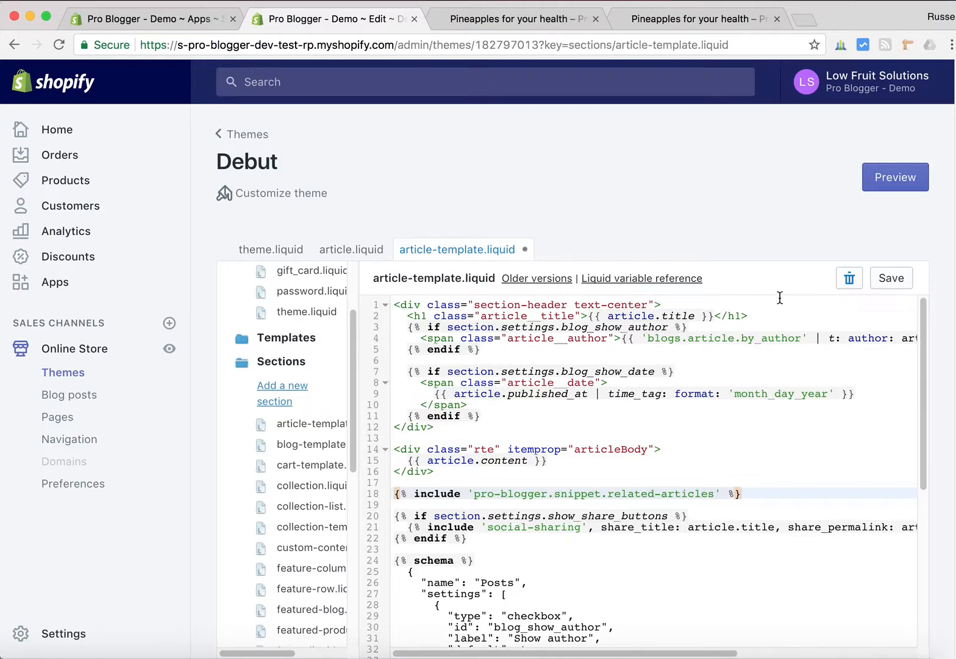
left_click(898, 281)
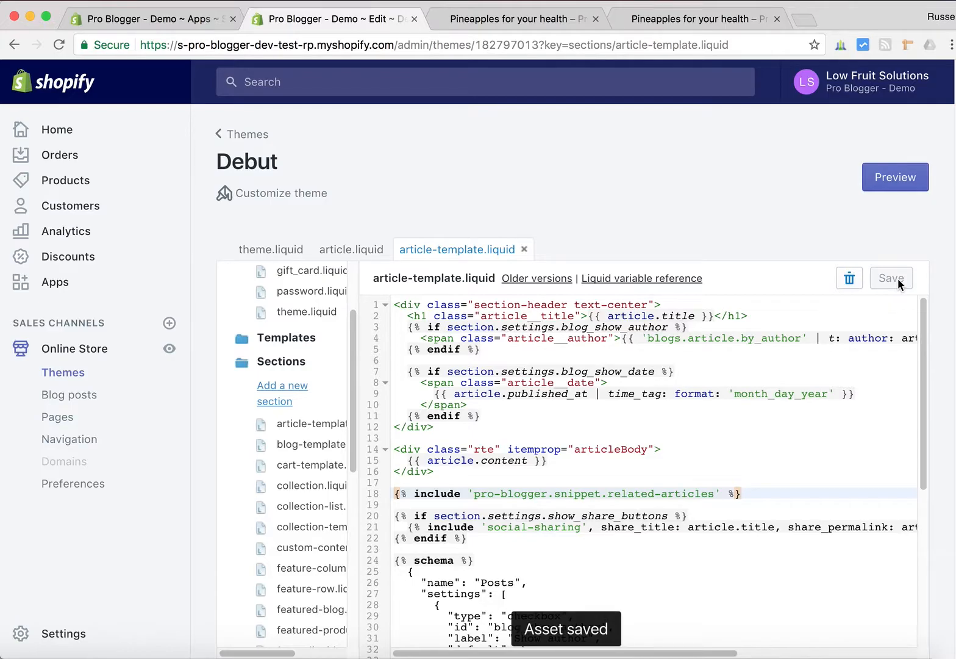
Reload the "Pineapples for your health" blog article in its browser tab and examine the Related Articles slider below the content
left_click(506, 18)
left_click(57, 43)
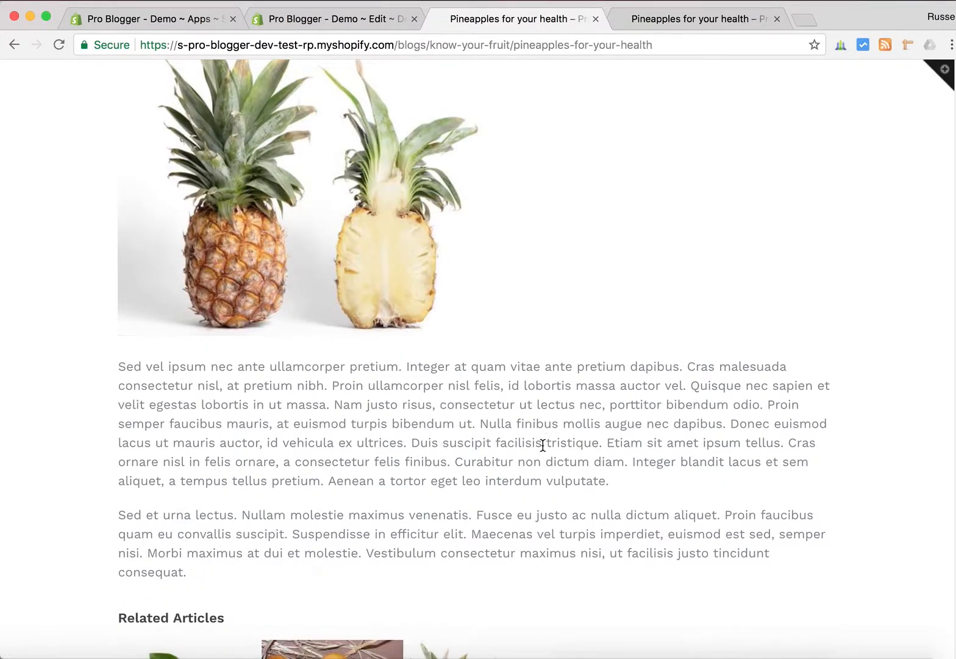
scroll(543, 445, "down", 10)
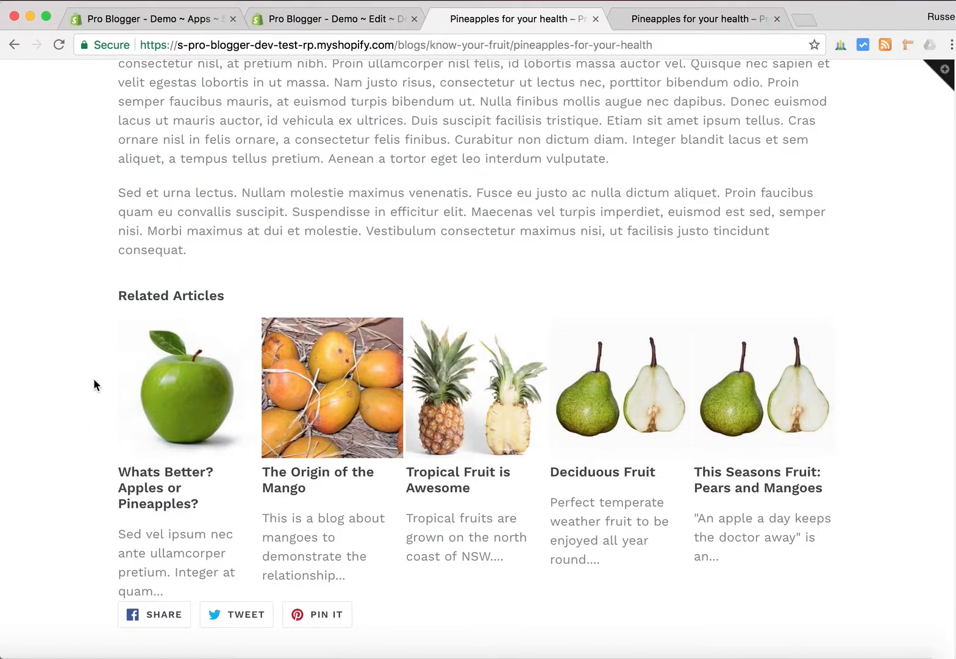
scroll(94, 382, "down", 3)
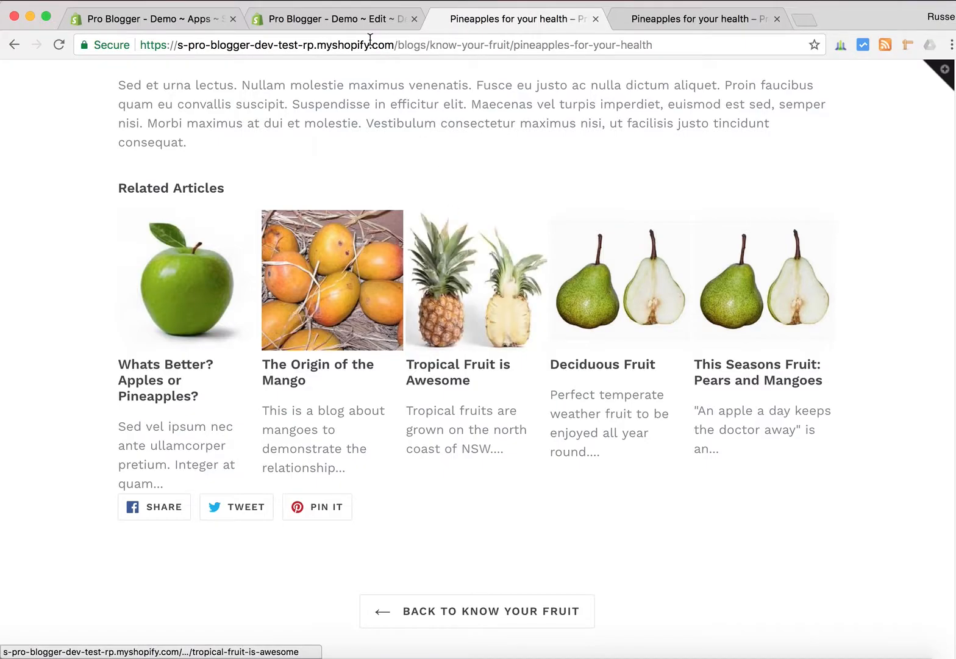
Return to the Pro Blogger app, collapse the Related Articles instructions and open the Related Articles settings under Step 1: Setup
left_click(181, 18)
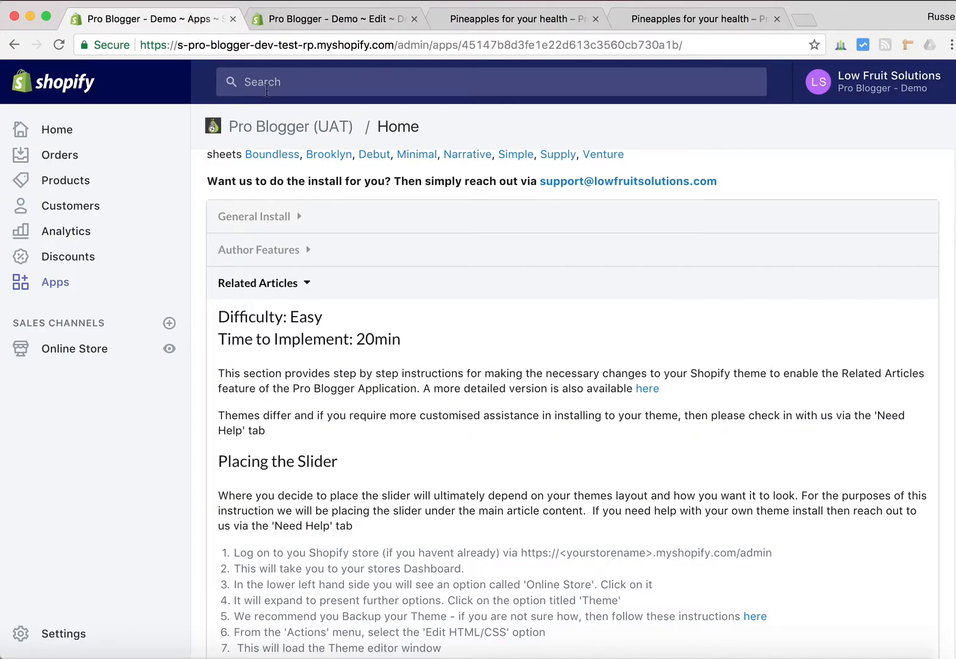
left_click(306, 283)
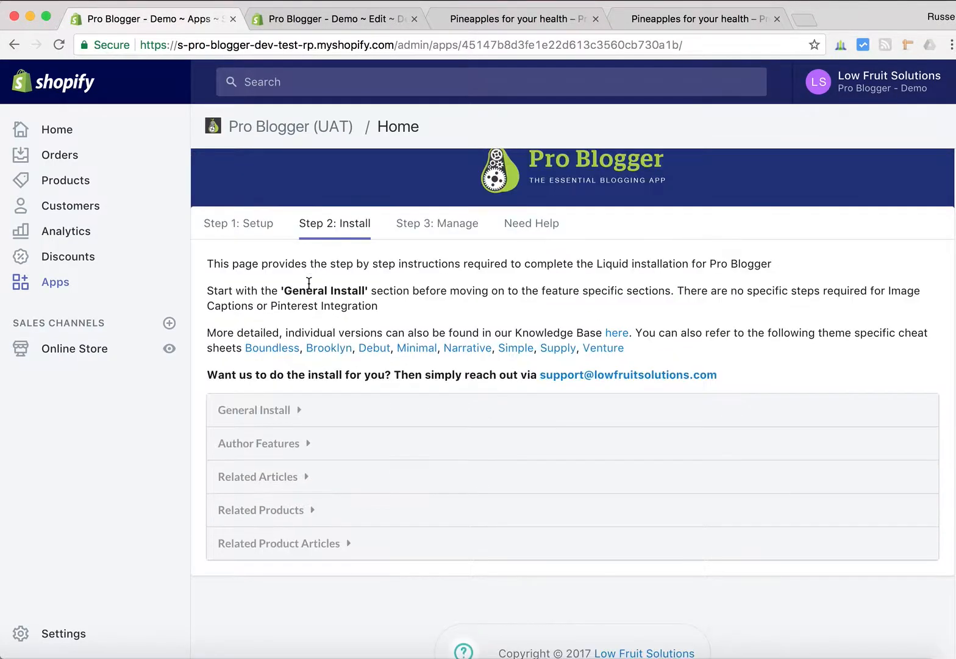
left_click(269, 225)
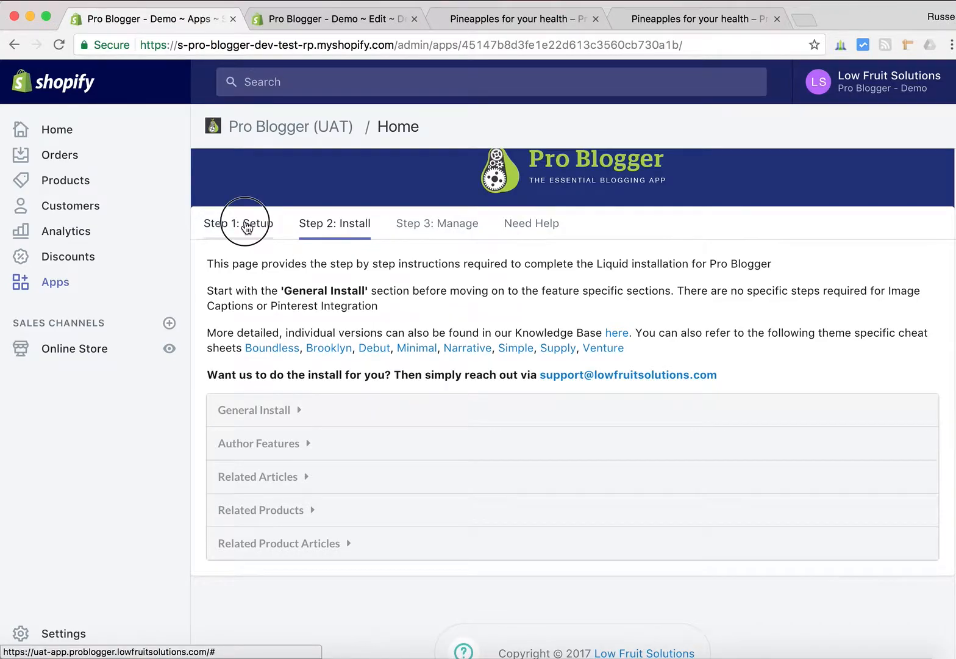
scroll(375, 317, "down", 5)
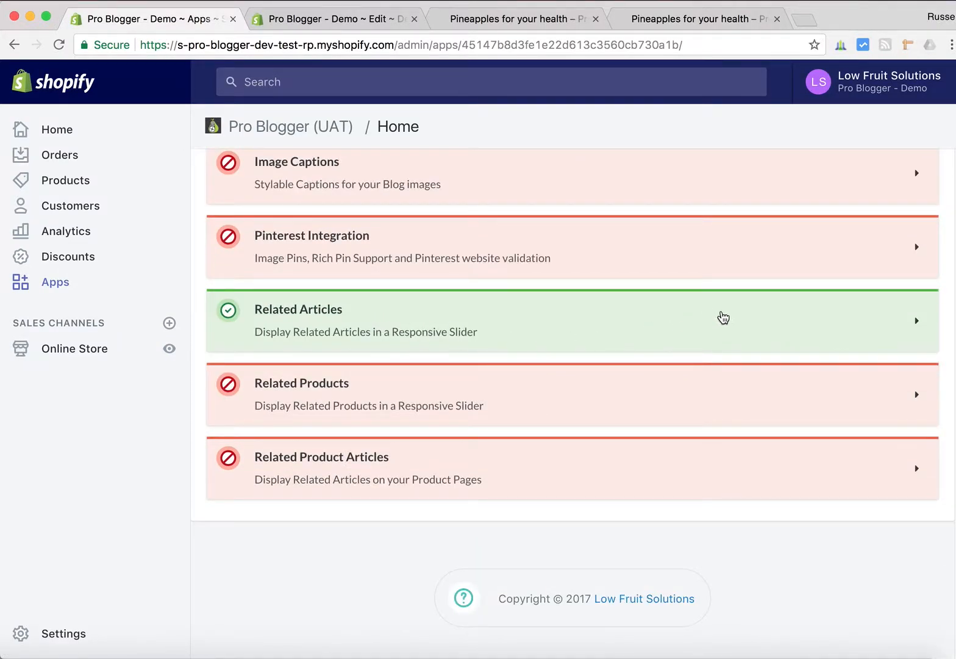
left_click(920, 326)
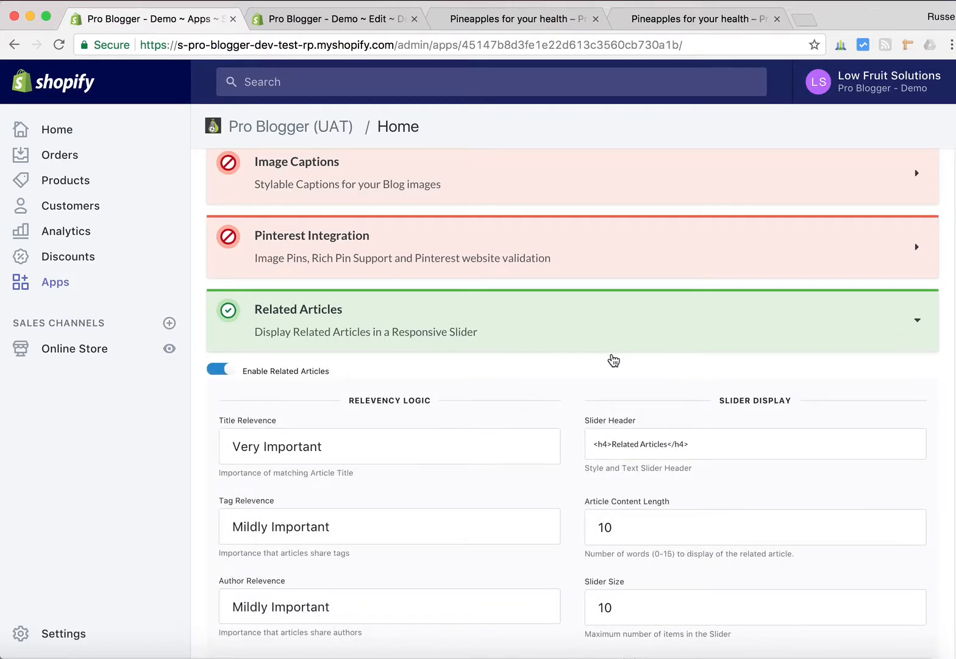
scroll(579, 360, "down", 5)
scroll(580, 360, "up", 2)
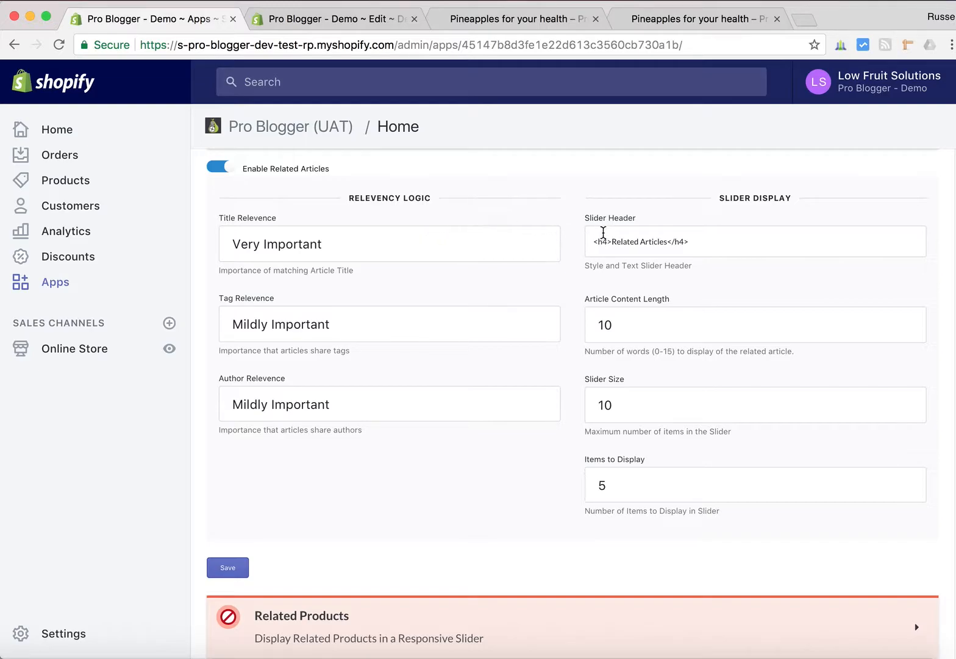
Compare the Slider Header text in the Related Articles settings with the heading above the slider on the "Pineapples for your health" article
left_click_drag(668, 241, 614, 242)
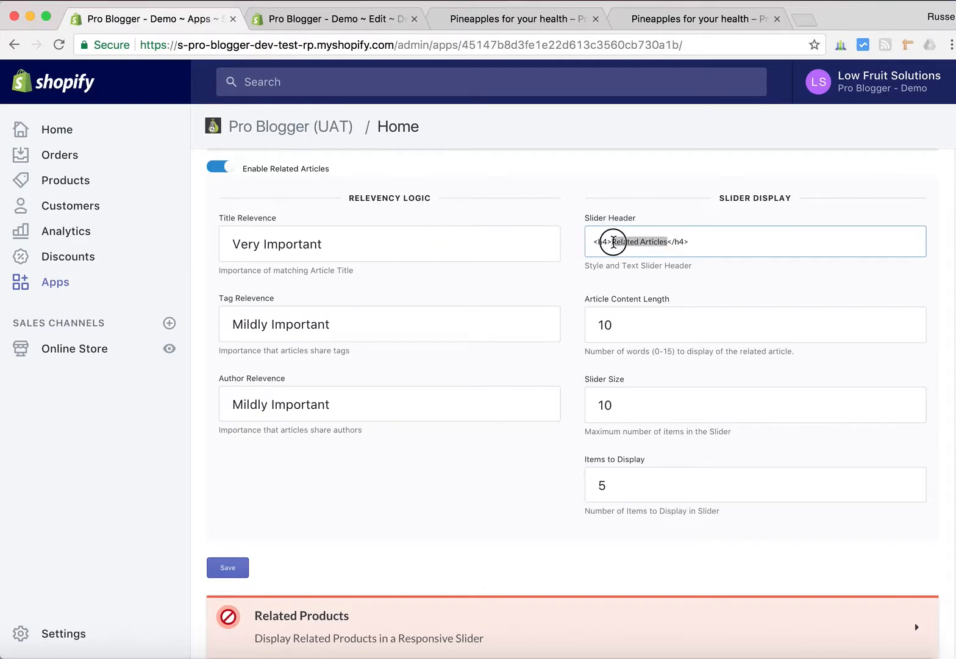
left_click(519, 19)
left_click_drag(227, 189, 119, 188)
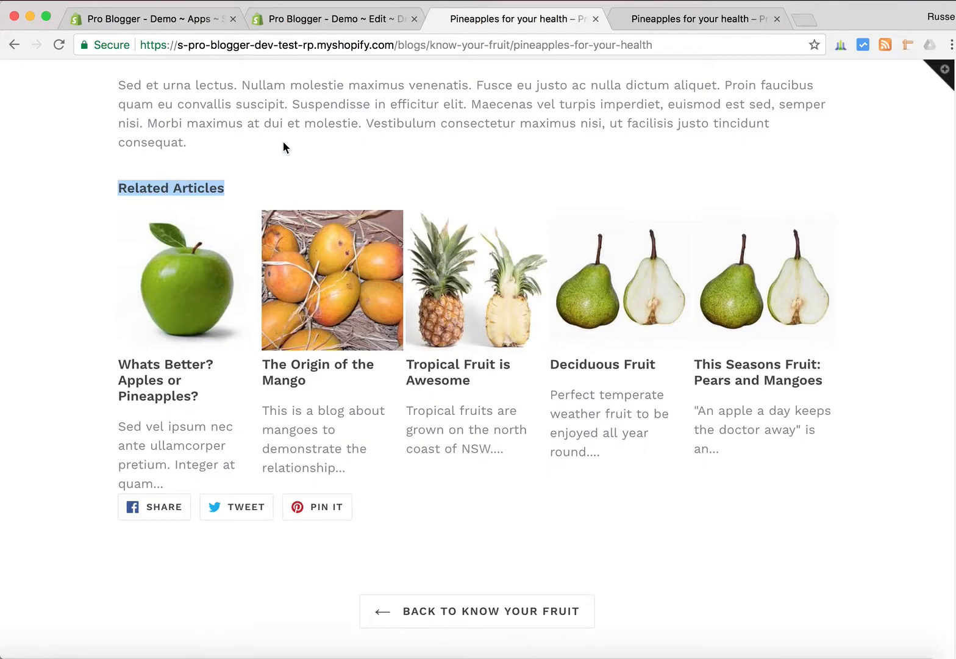
left_click(196, 20)
left_click(660, 240)
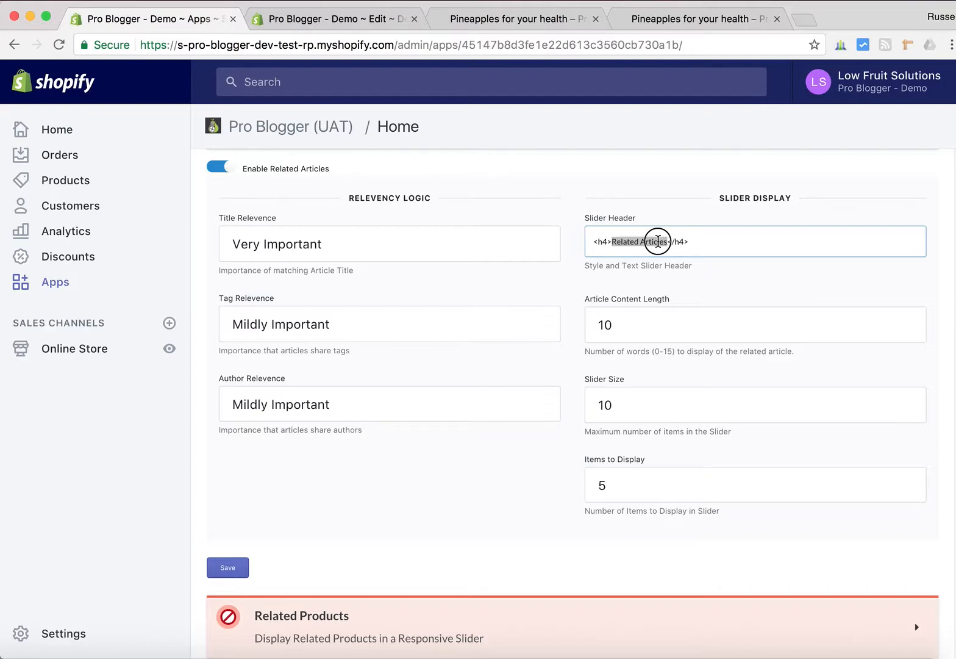
Replace the text between the Slider Header's heading tags with "More about Fruit"
left_click(668, 241)
left_click_drag(668, 241, 612, 241)
key("BackSpace")
type("Fr")
key("BackSpace")
key("BackSpace")
type("More about Fruit")
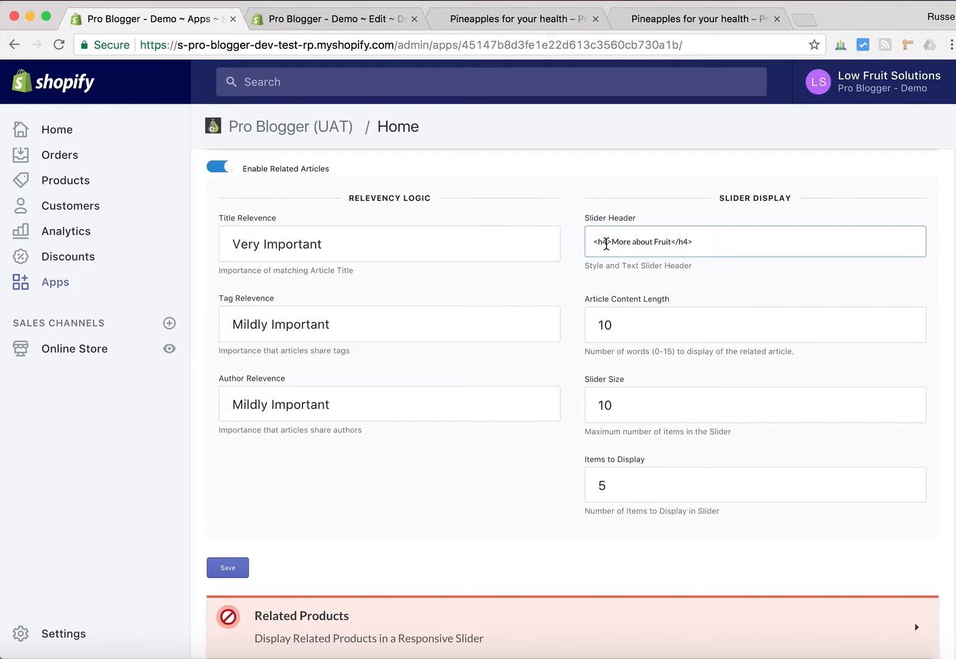
Change the Slider Header's opening and closing heading tags to h3
left_click_drag(613, 241, 593, 241)
left_click_drag(694, 239, 673, 240)
left_click(605, 240)
key("BackSpace")
type("3")
left_click(688, 240)
key("BackSpace")
type("3")
Compare the Article Content Length choices with the excerpts in the blog article's slider, and close the Debut theme code editor tab
left_click(642, 324)
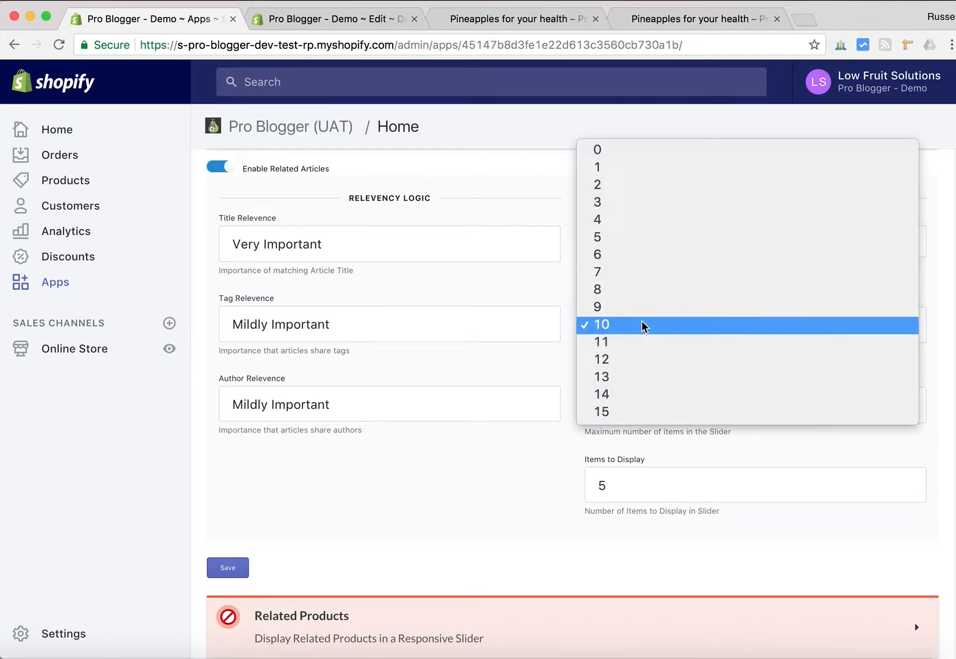
left_click(944, 303)
left_click(508, 22)
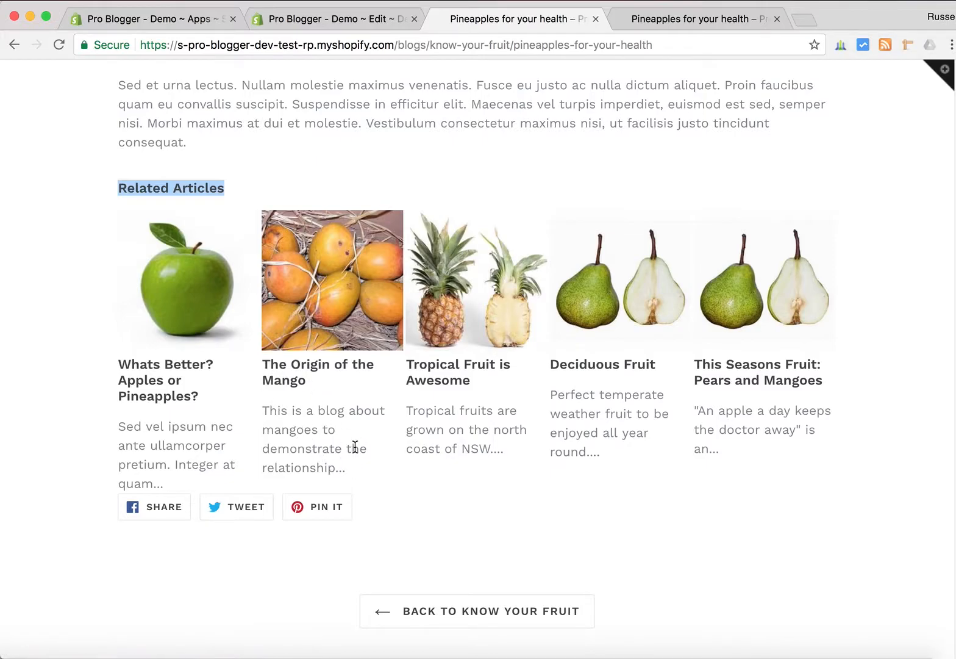
left_click(310, 19)
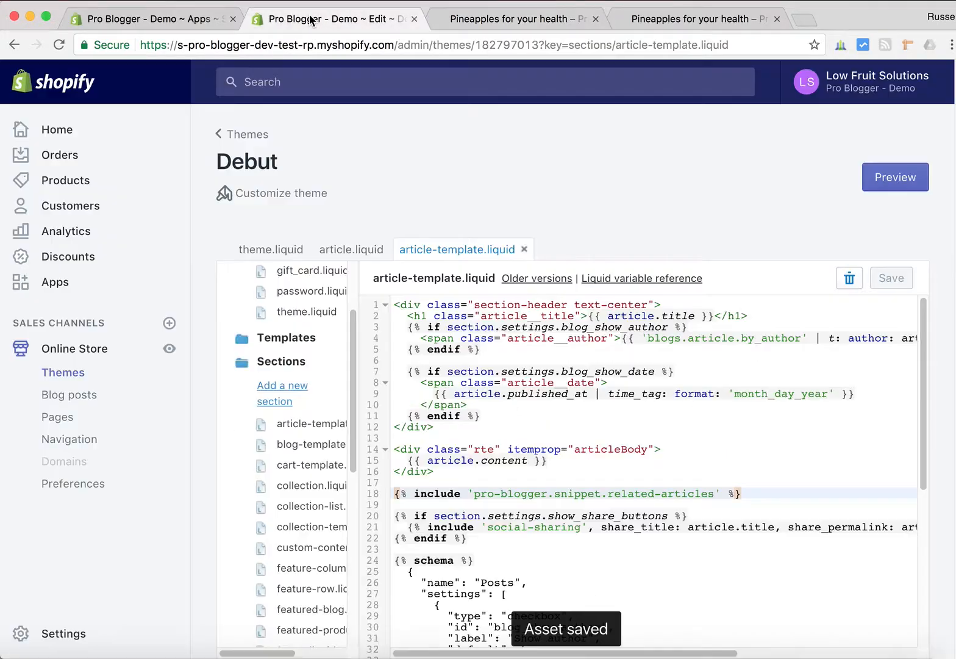
left_click(414, 19)
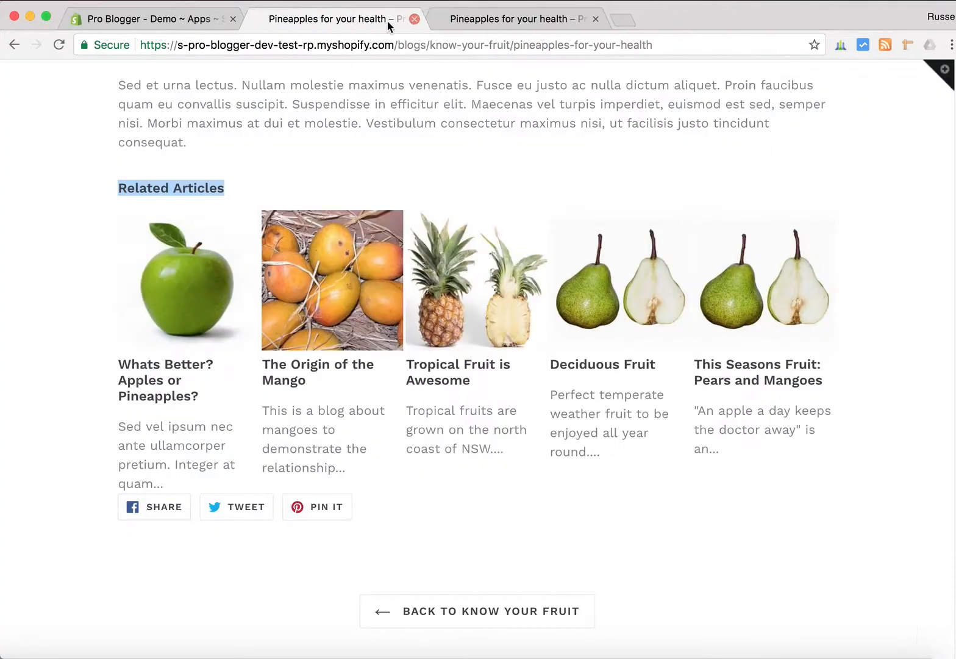
Return to the Pro Blogger settings and set Article Content Length to 0
left_click(181, 19)
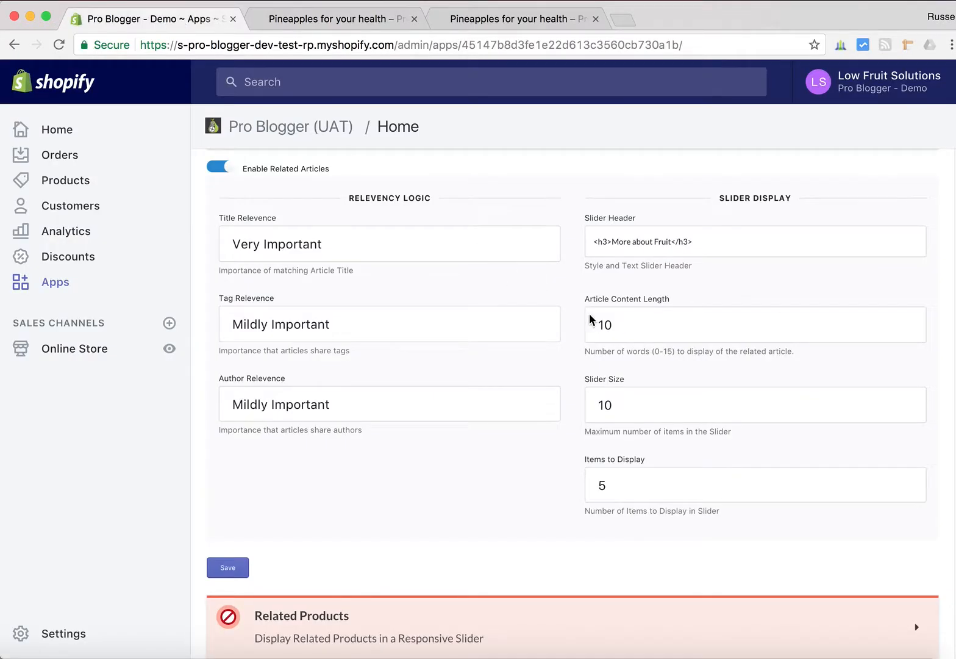
left_click(706, 342)
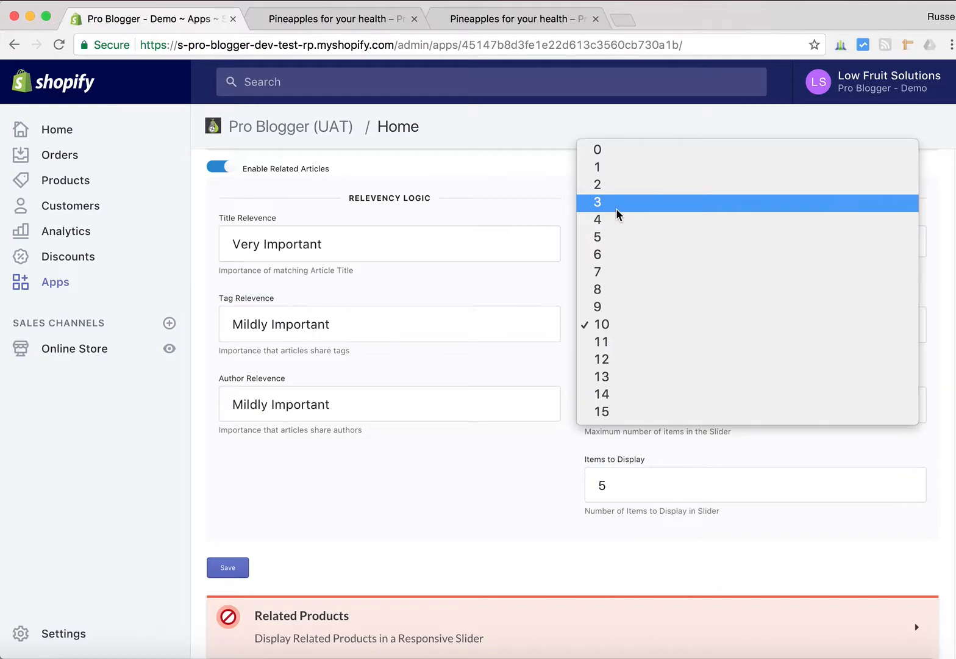
left_click(605, 155)
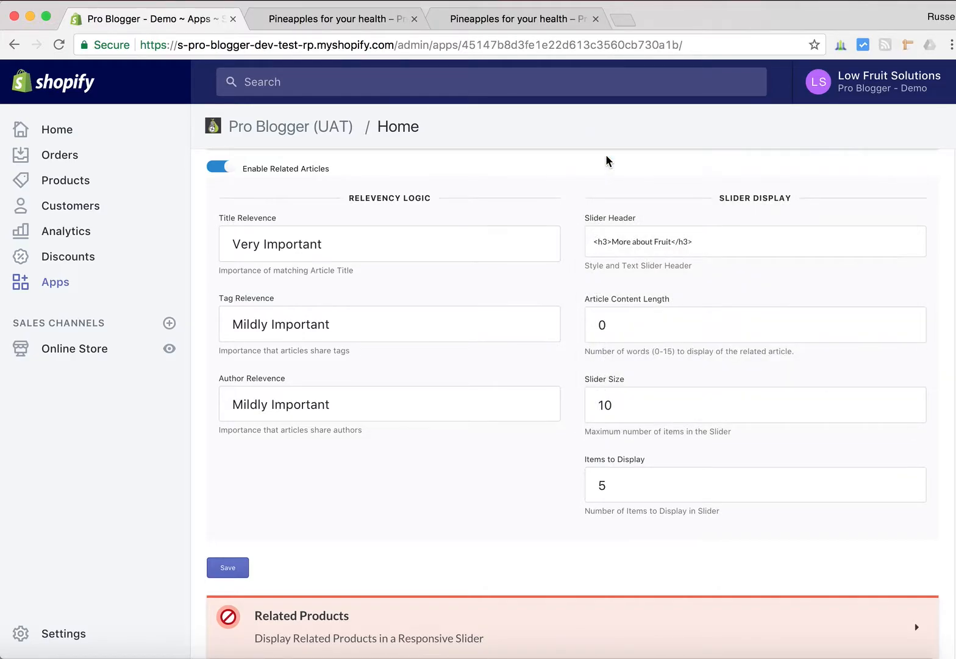
Review the Slider Size choices without changing them, and set Items to Display to 4
left_click(669, 405)
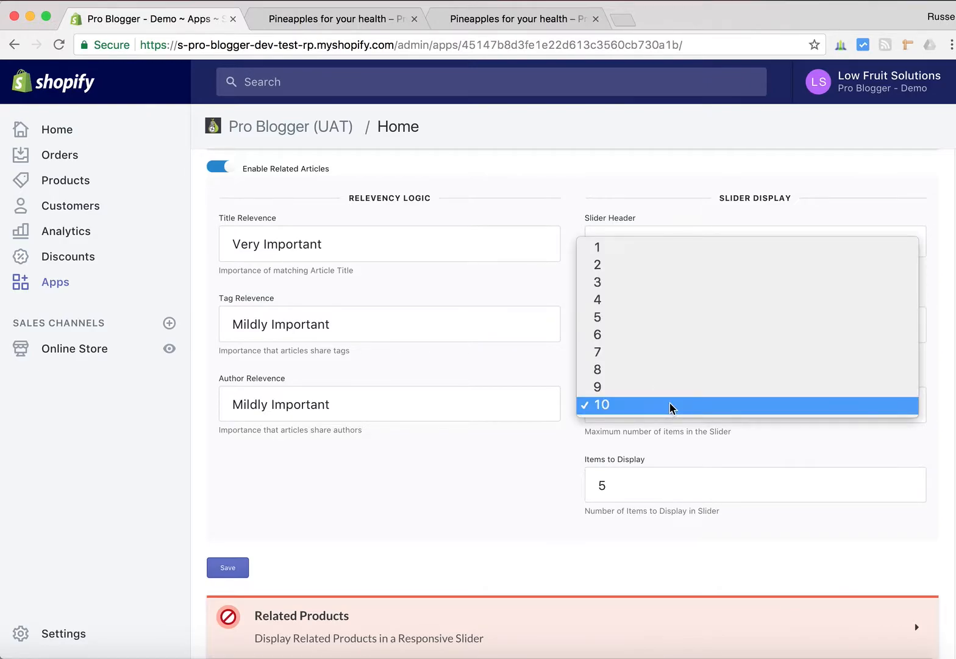
left_click(509, 495)
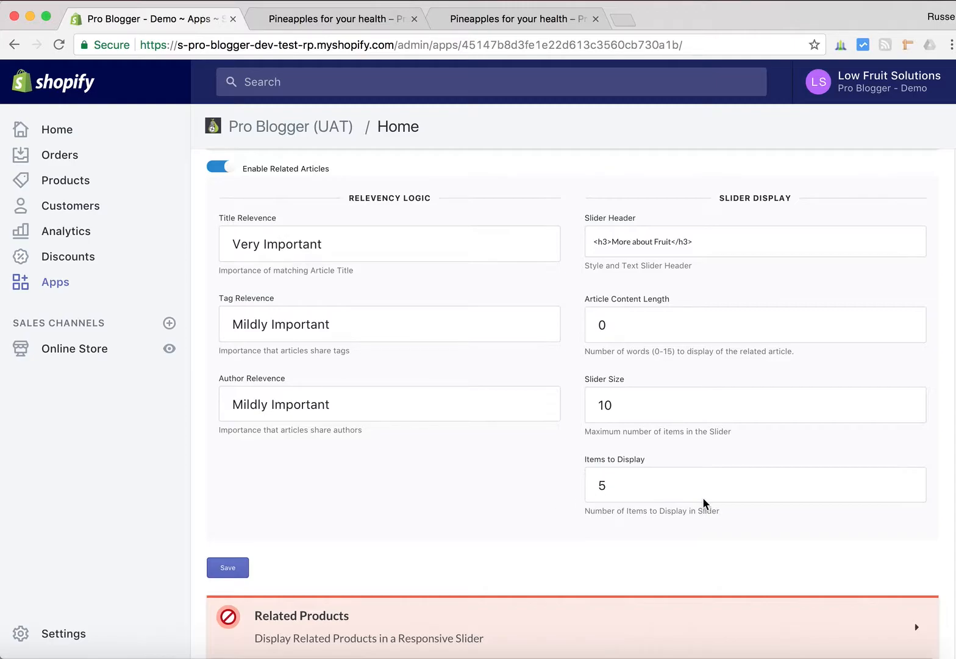
left_click(332, 19)
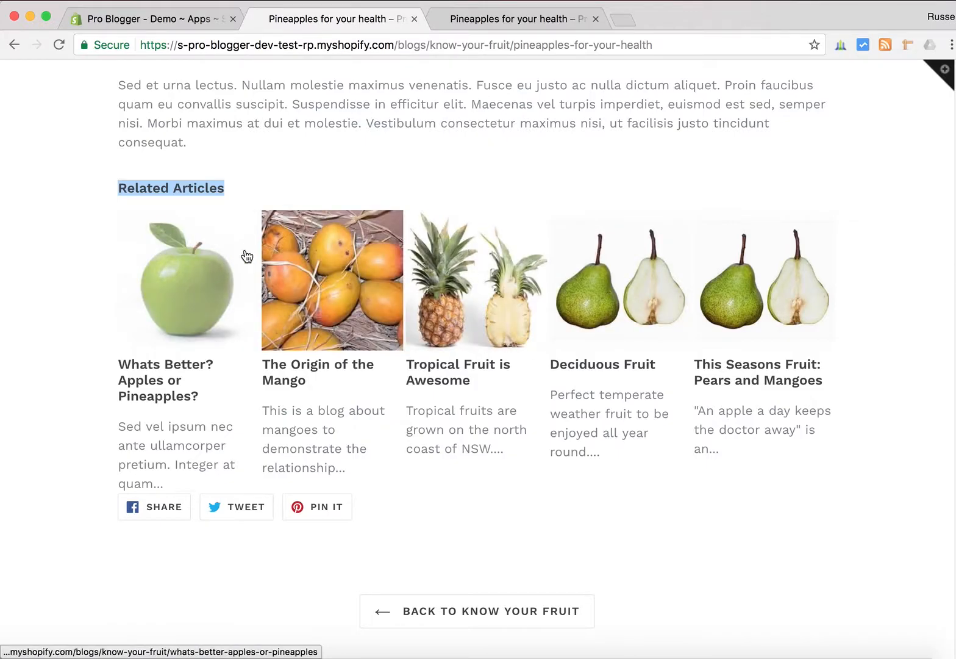
left_click(174, 19)
left_click(725, 488)
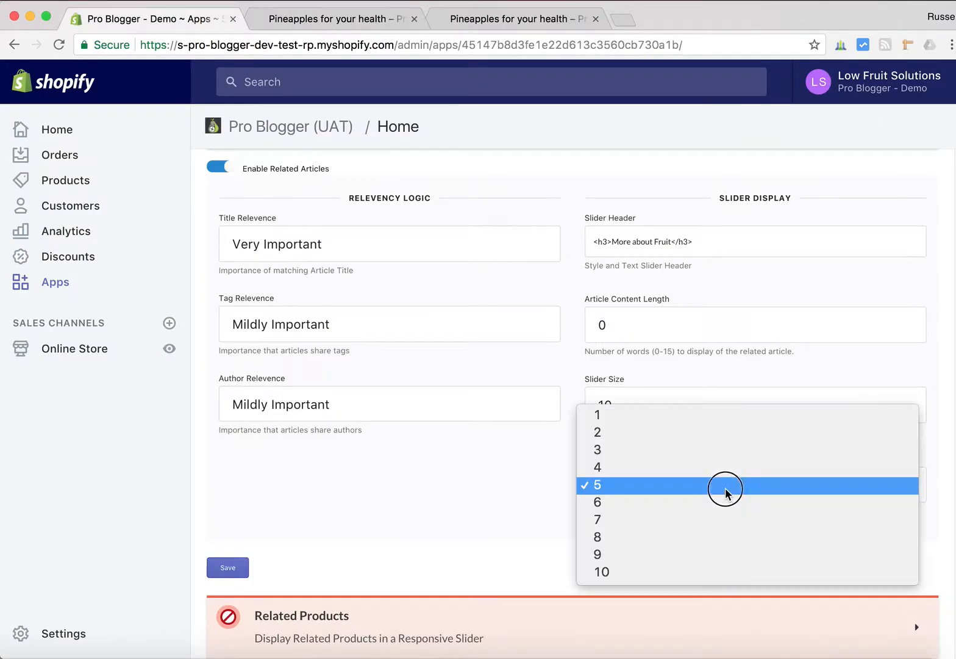
left_click(729, 472)
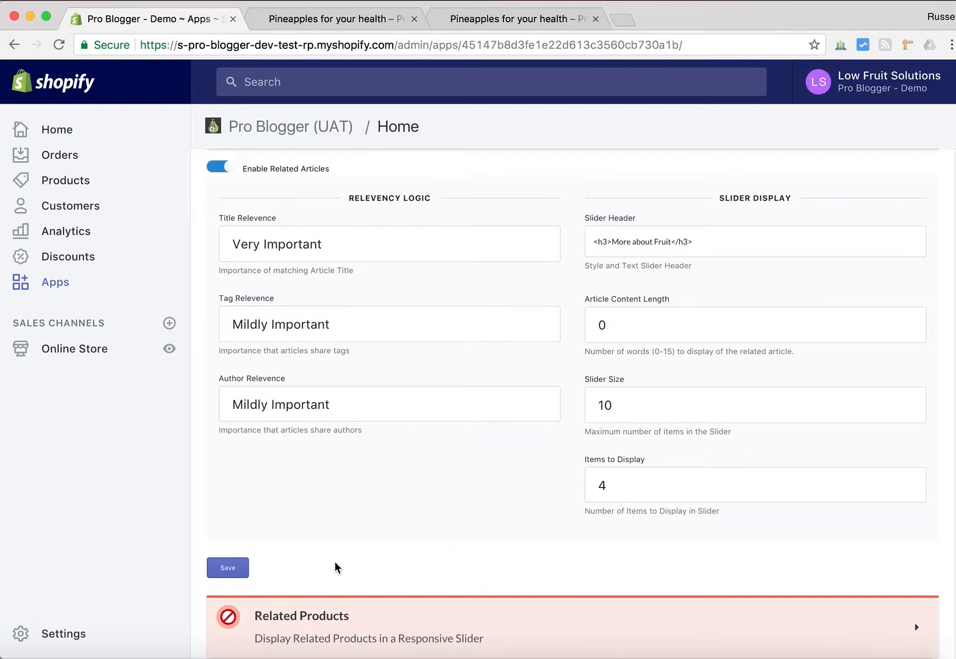
Save the Related Articles settings and expand the Related Articles section again
left_click(228, 568)
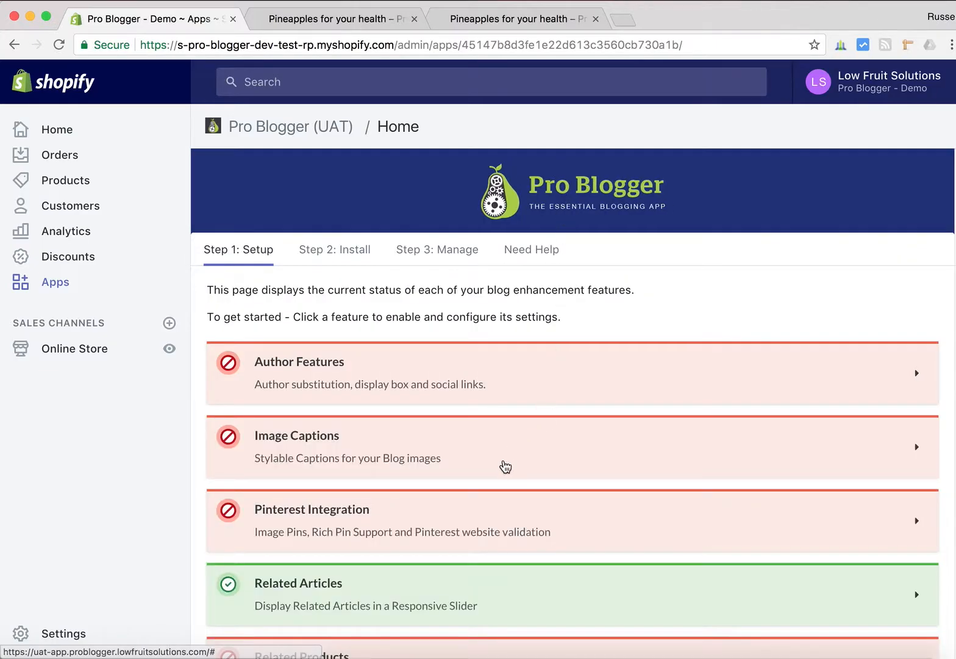
scroll(506, 467, "down", 2)
left_click(914, 483)
Reload the "Pineapples for your health" article and examine its slider with the browser window narrowed, restoring the window's full width at the end
left_click(336, 22)
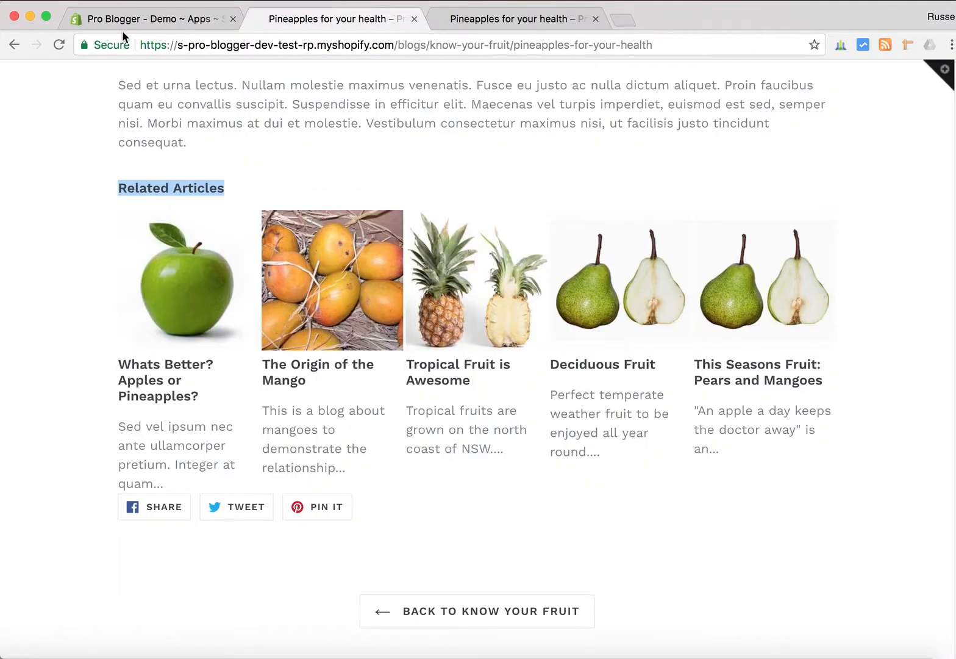
left_click(58, 45)
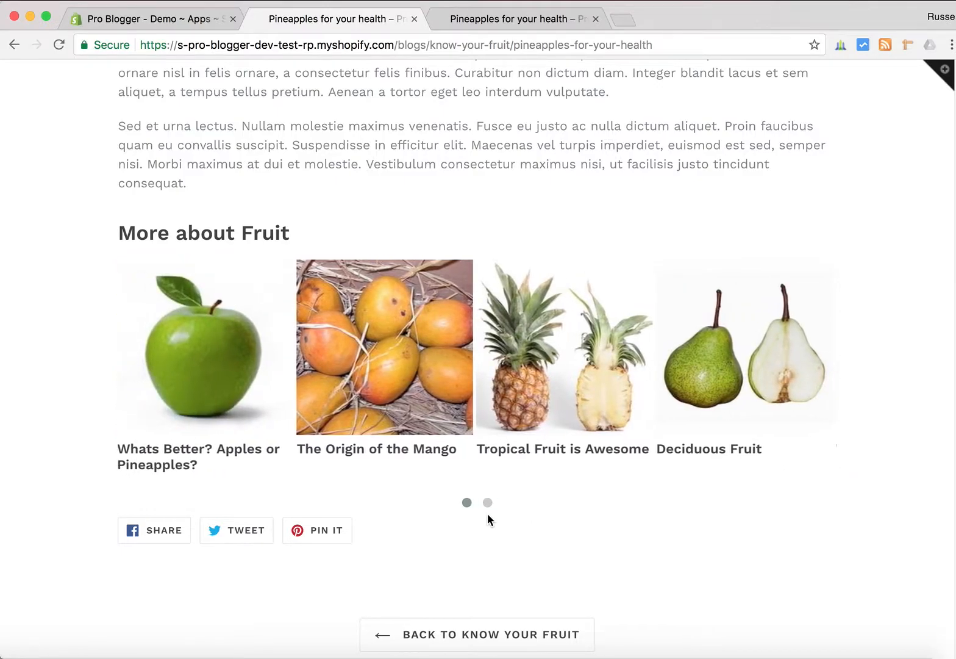
left_click_drag(4, 441, 325, 444)
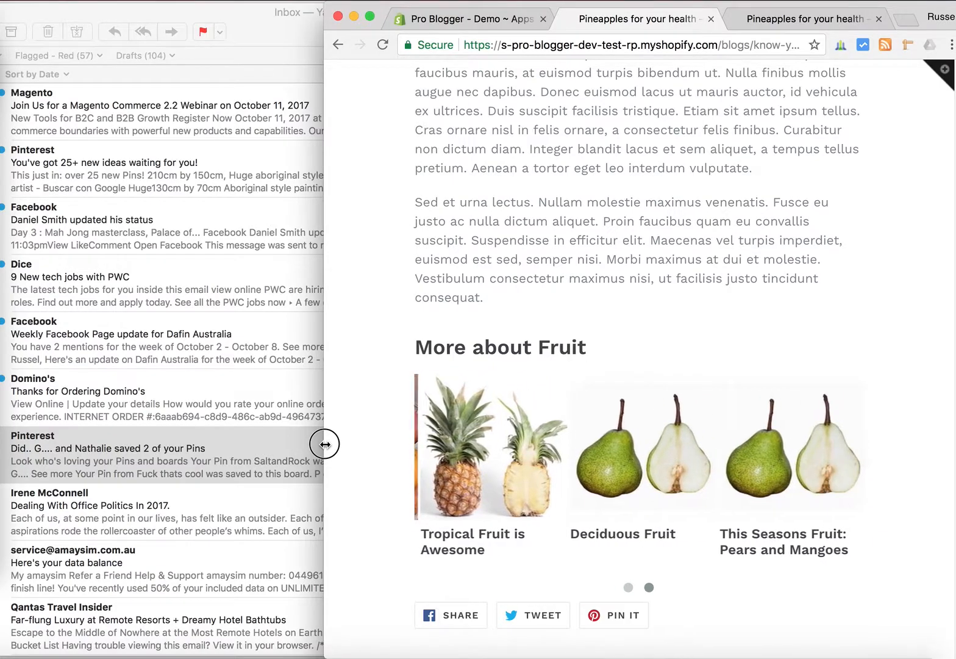
left_click_drag(325, 444, 2, 420)
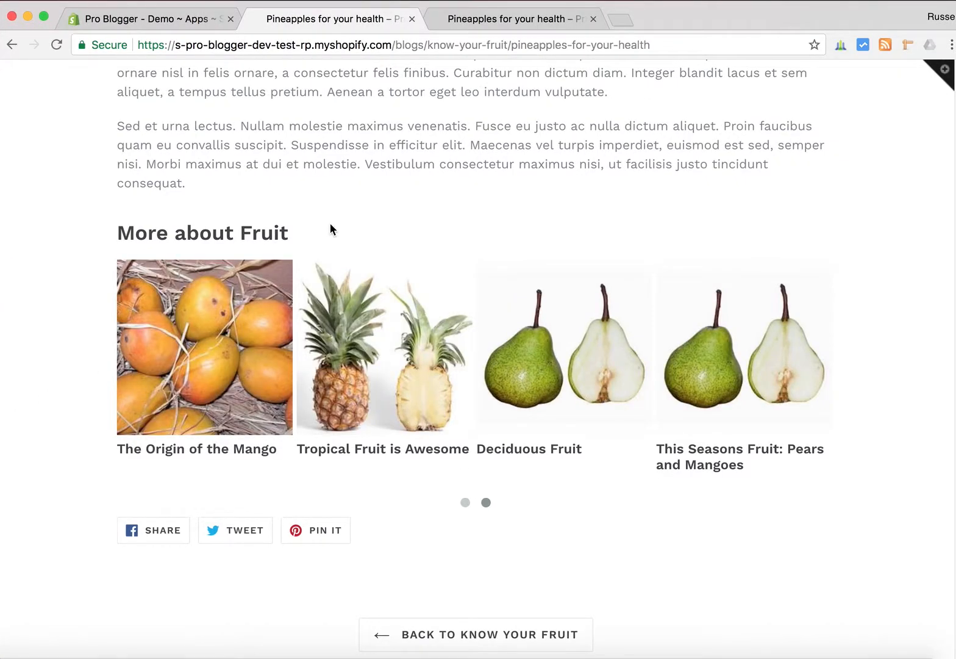
Compare the Relevency Logic settings in Pro Blogger with the article order in the blog slider, moving the slider back to its first page
left_click(178, 19)
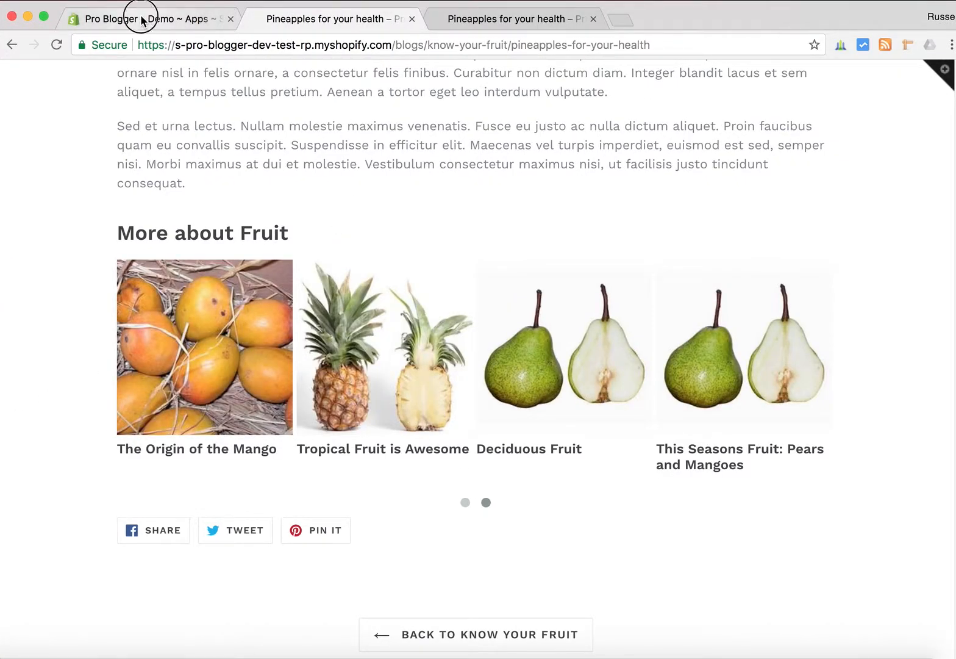
scroll(646, 477, "down", 7)
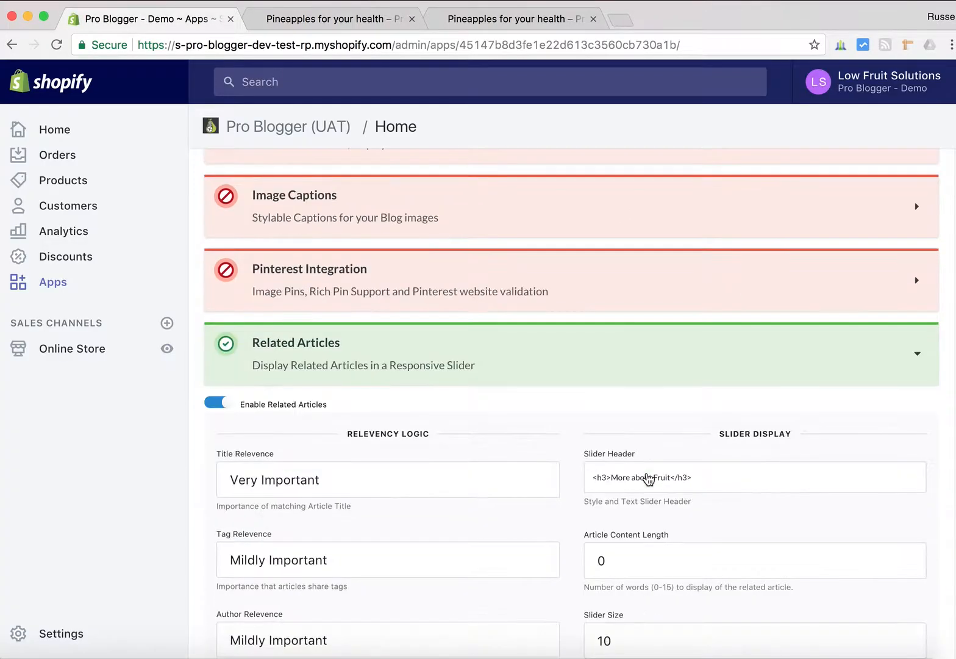
scroll(635, 470, "up", 2)
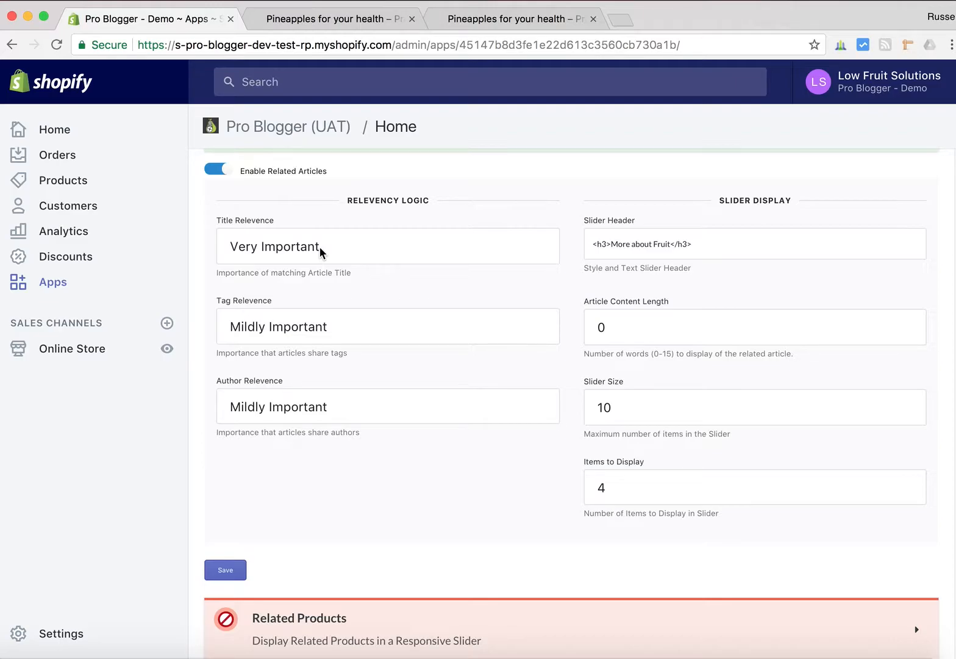
left_click(361, 22)
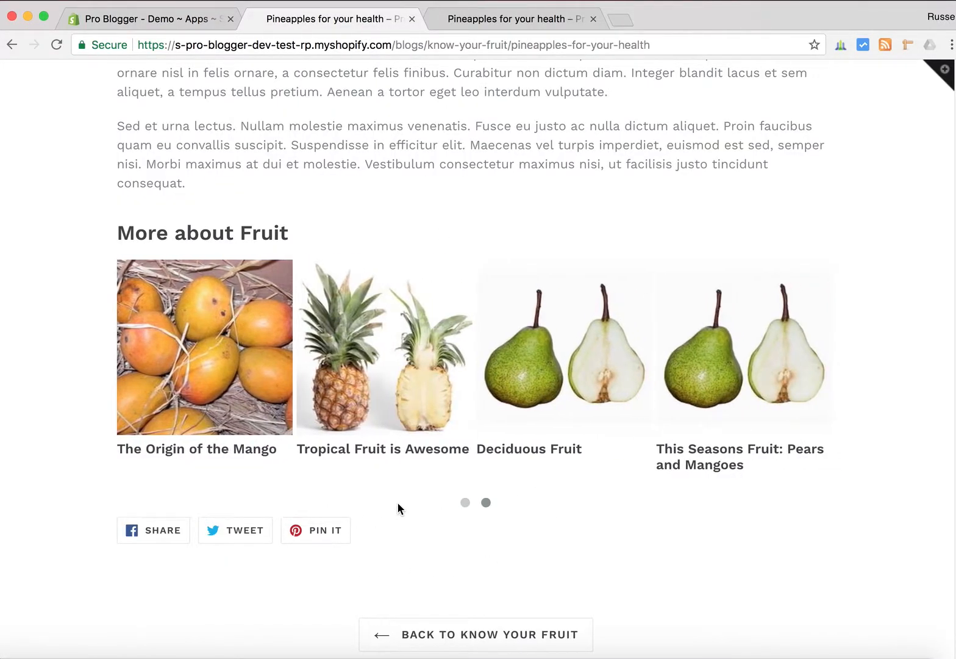
left_click(465, 502)
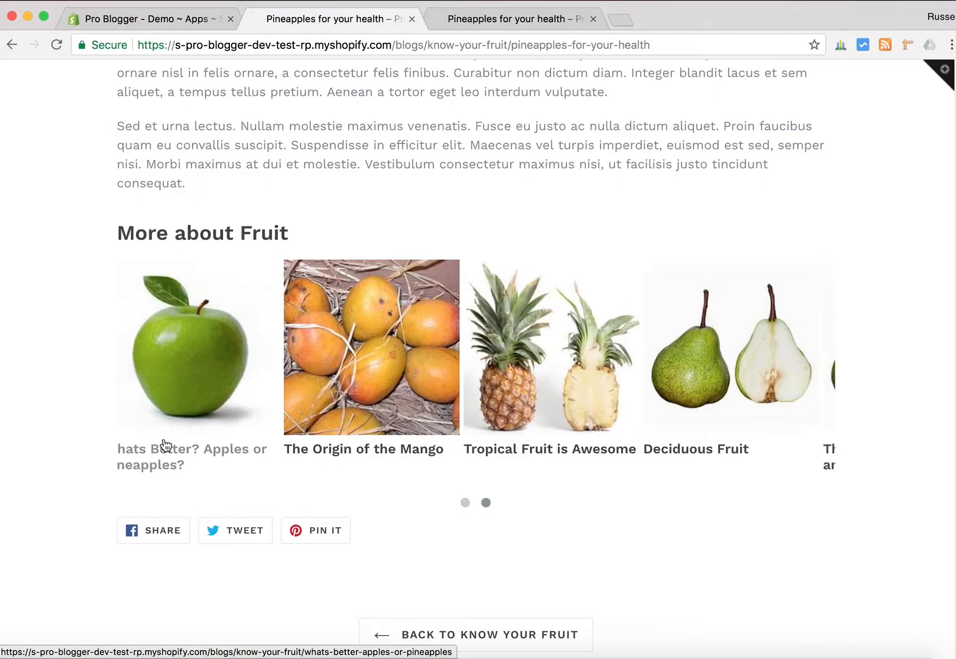
left_click(155, 22)
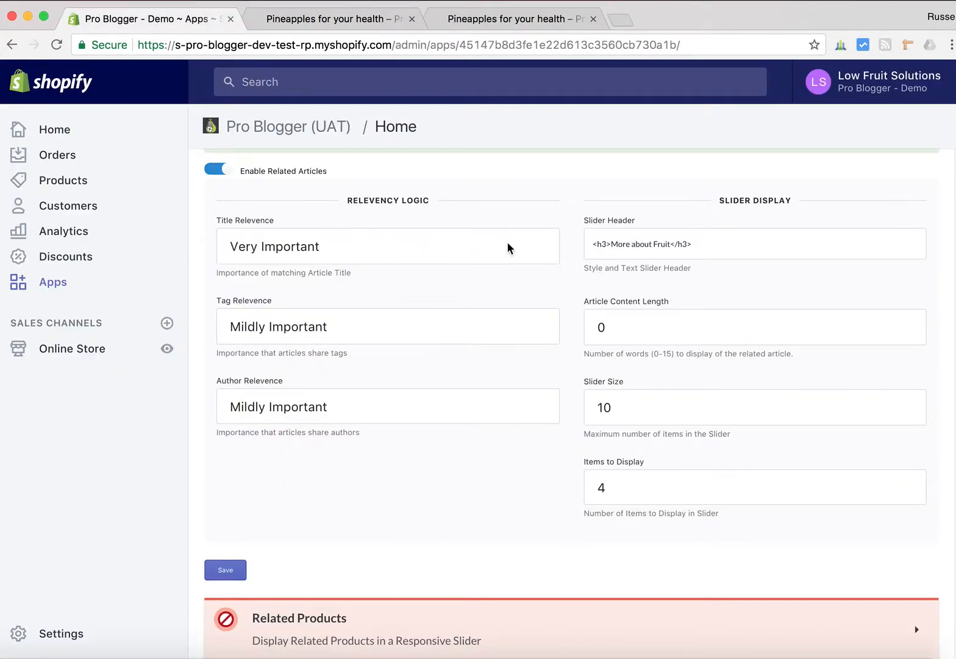
Set Title Relevence to Mildly Important and Tag Relevence to Most Important, leaving Author Relevence at Mildly Important
left_click(540, 248)
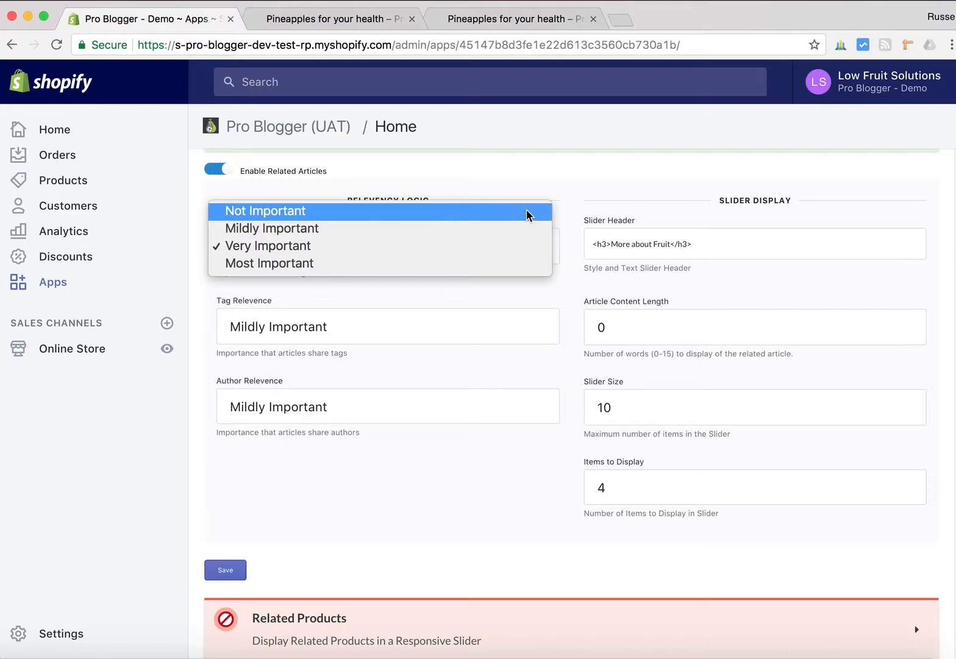
left_click(289, 234)
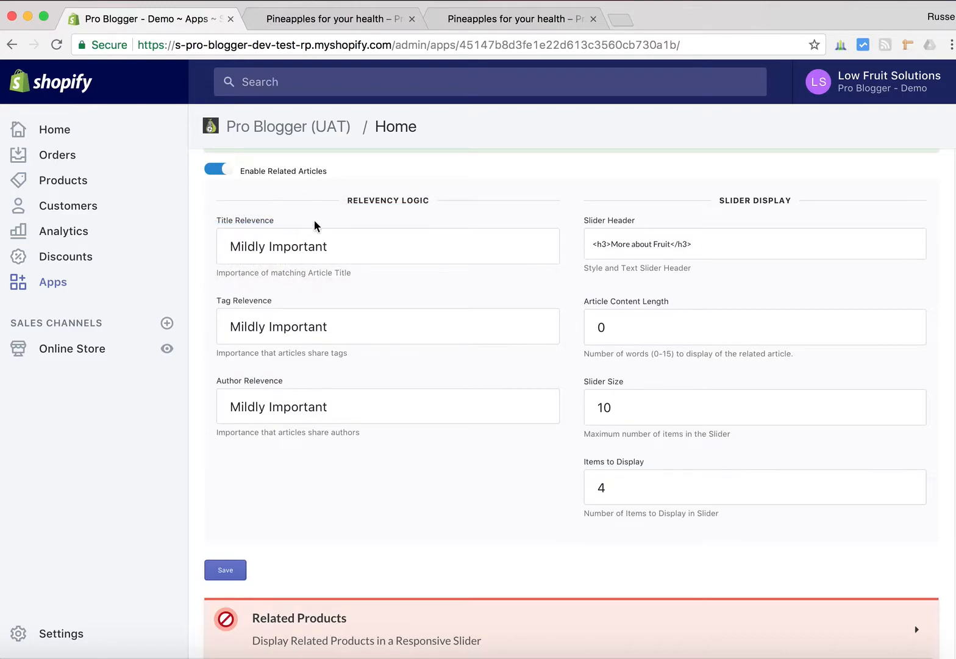
left_click(385, 339)
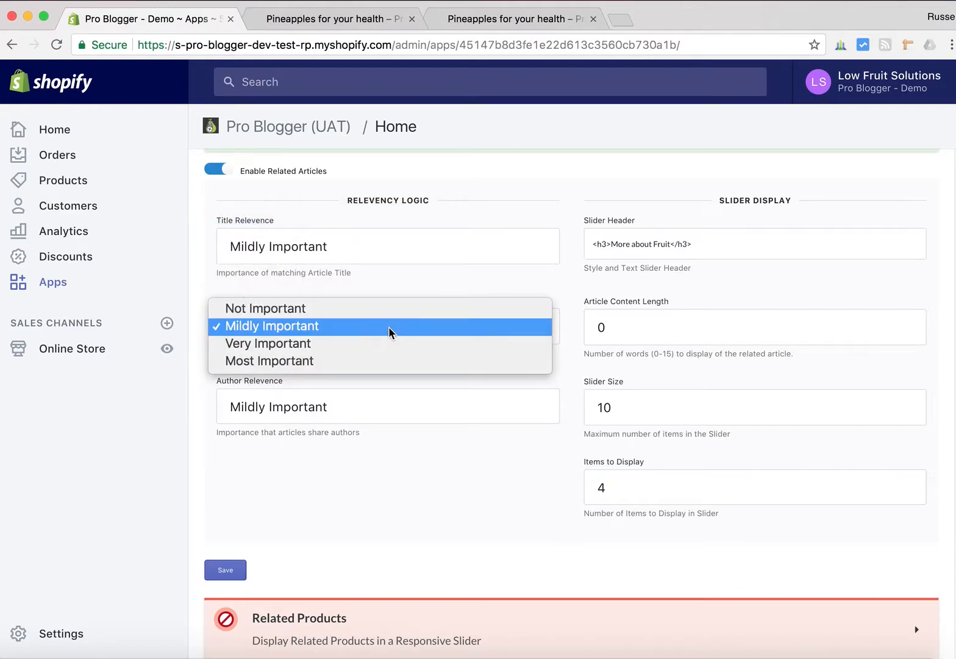
left_click(316, 361)
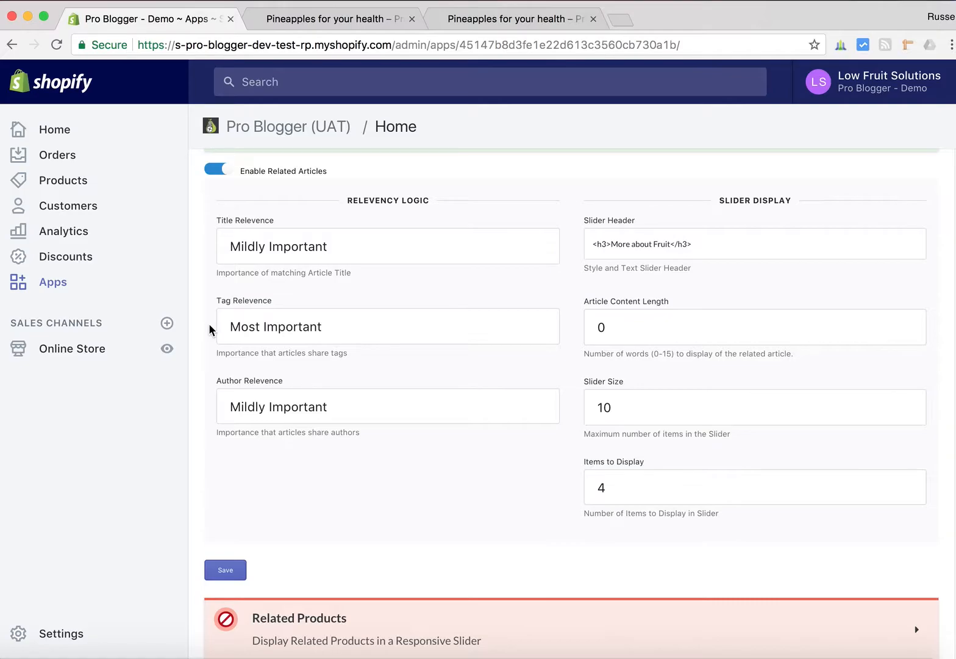
left_click(395, 414)
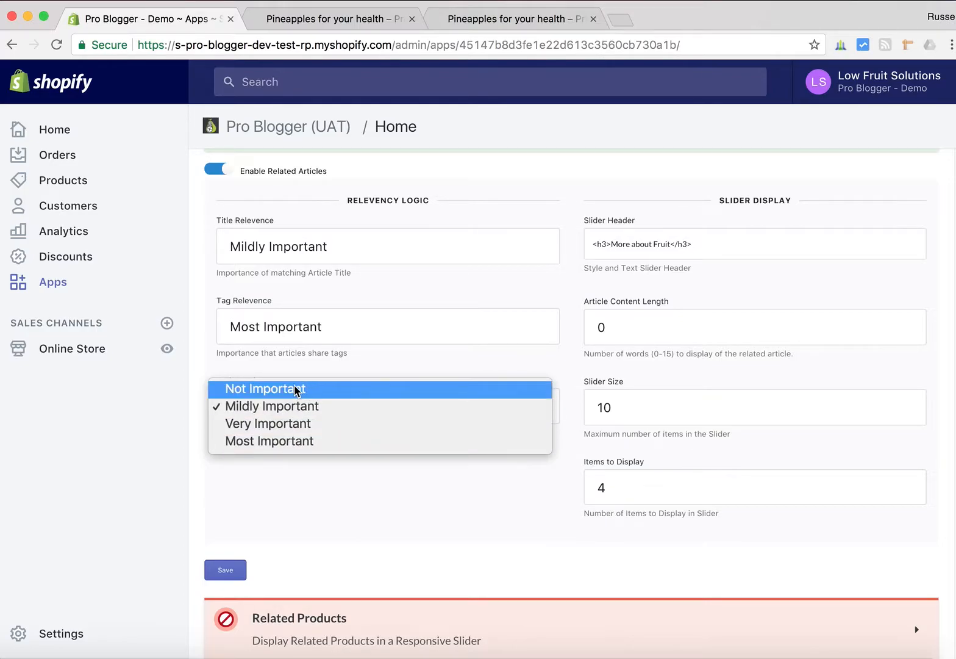
left_click(330, 491)
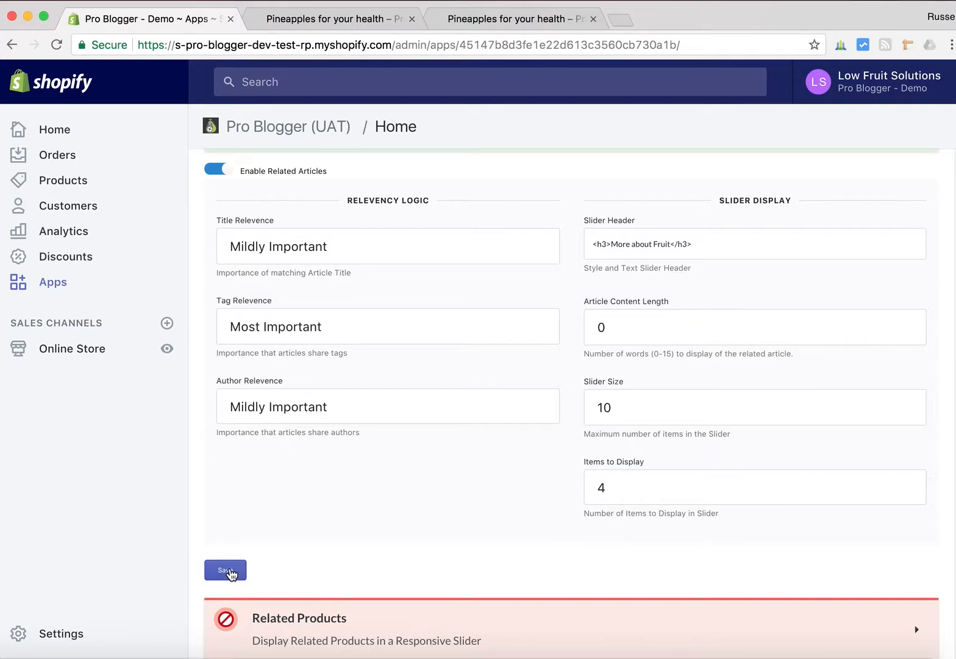
Save the relevency settings and reload the "Pineapples for your health" article to examine its related articles slider
left_click(228, 571)
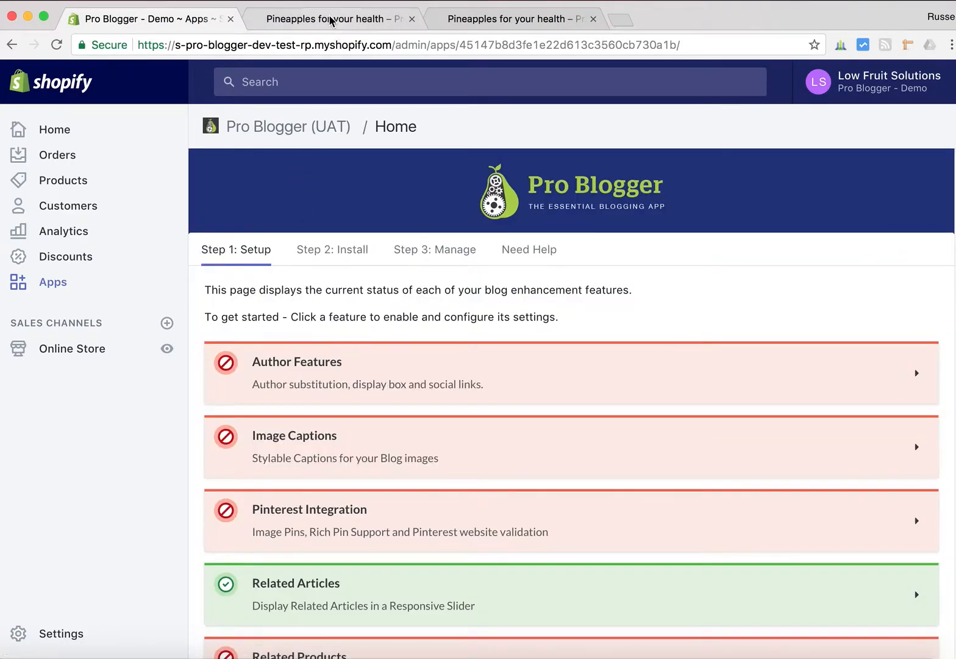
left_click(330, 21)
left_click(57, 45)
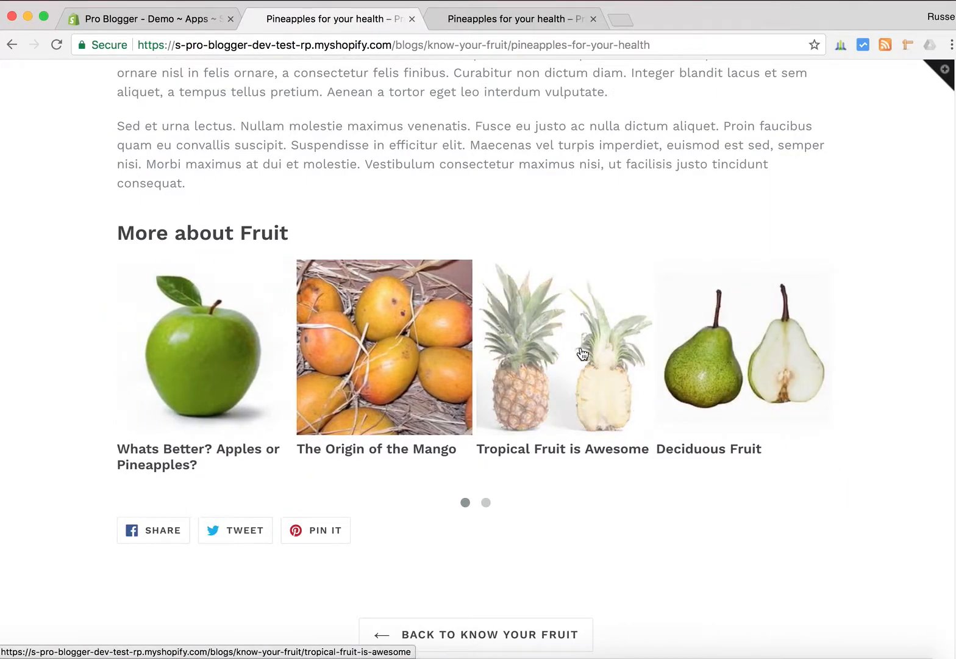
Examine the "Pineapples for your health" article and the "More about Fruit" heading and articles of its related articles slider
scroll(553, 319, "up", 10)
scroll(552, 318, "up", 6)
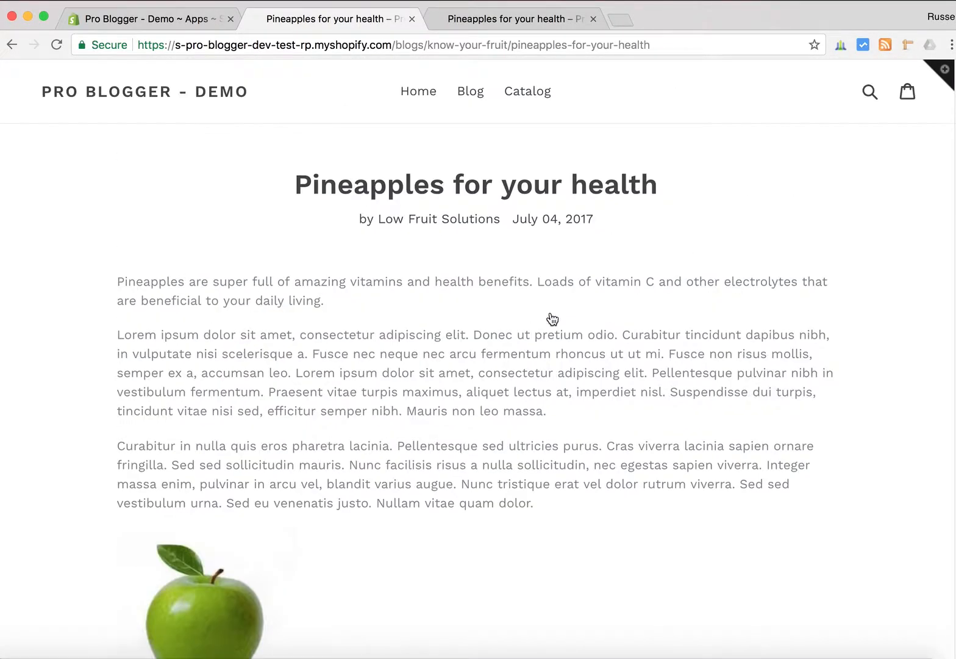
scroll(553, 318, "down", 12)
scroll(553, 319, "up", 2)
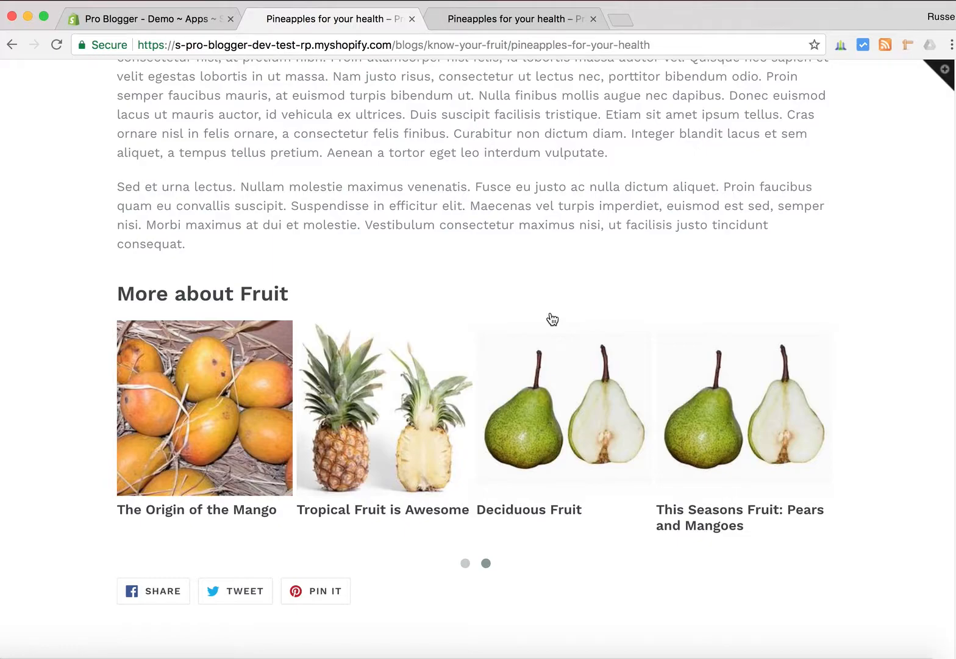
left_click(277, 295)
left_click_drag(276, 295, 120, 293)
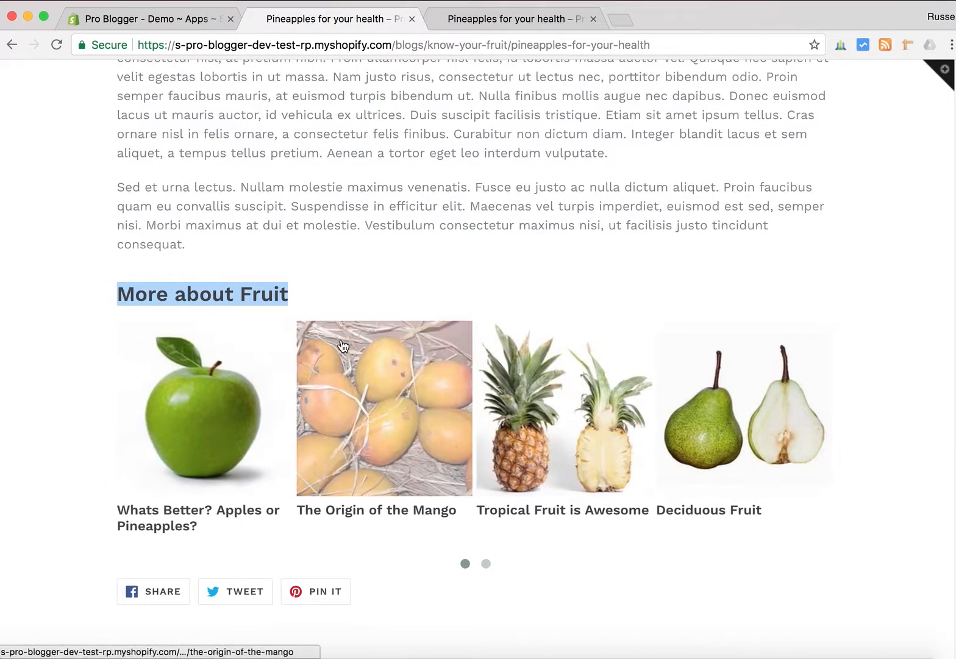
left_click(342, 282)
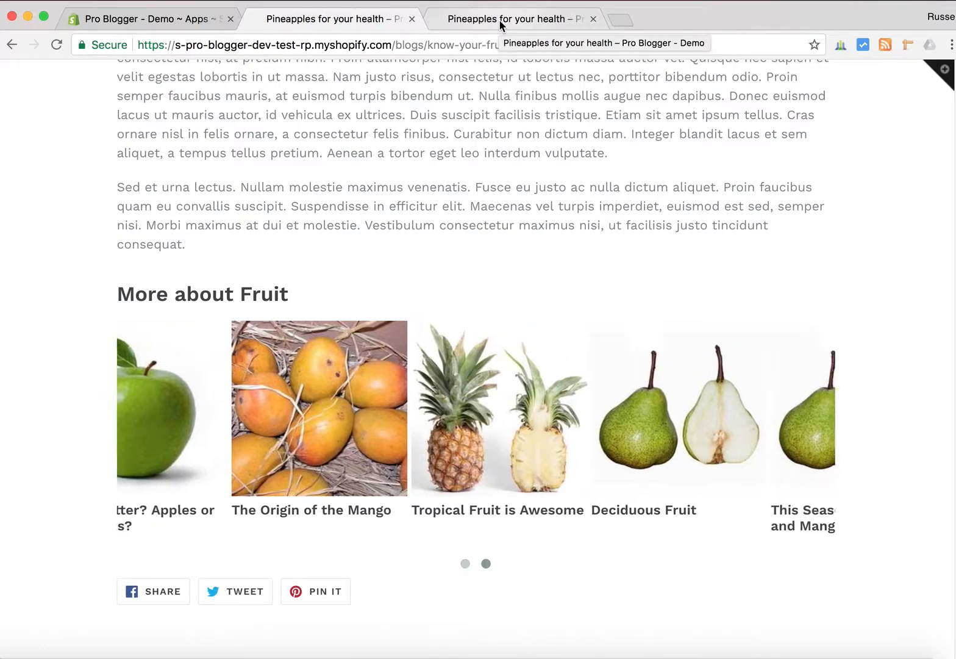
Examine the other theme's version of the "Pineapples for your health" article, including its sidebar Related Articles slider and Related Products section
left_click(499, 19)
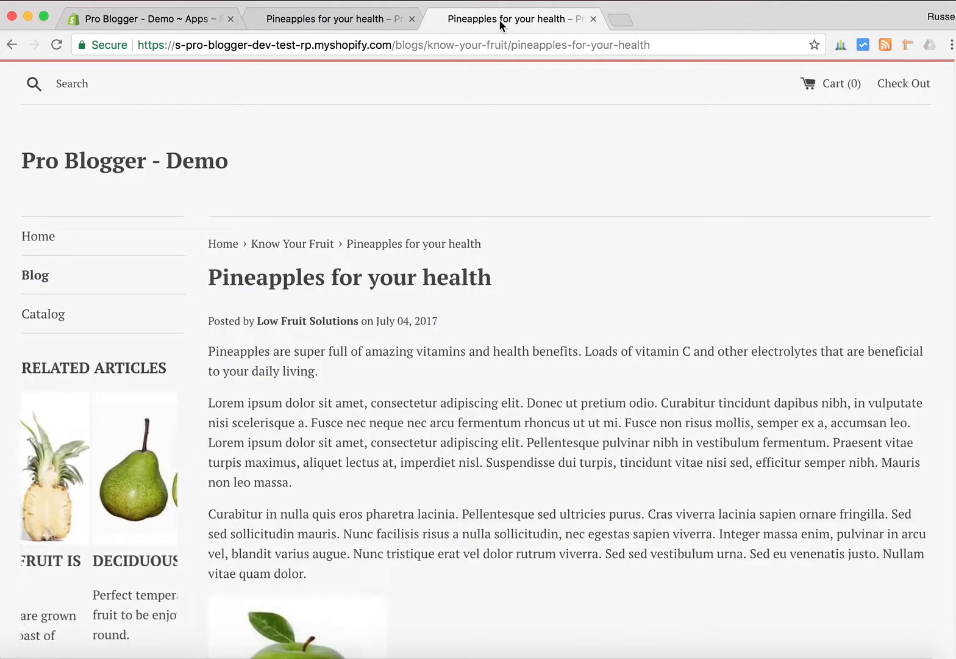
scroll(480, 317, "down", 2)
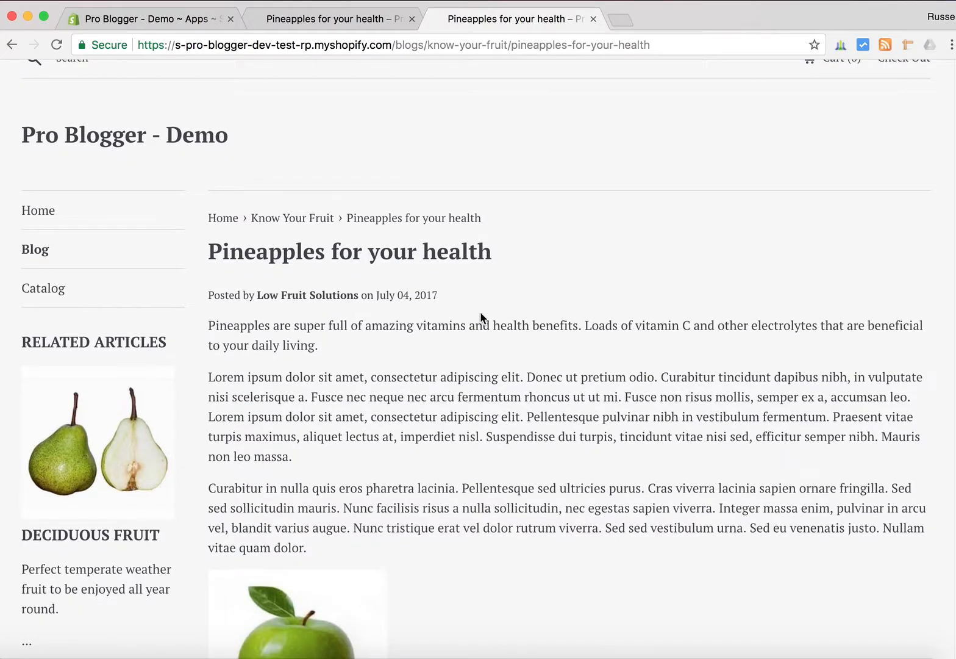
scroll(479, 311, "down", 2)
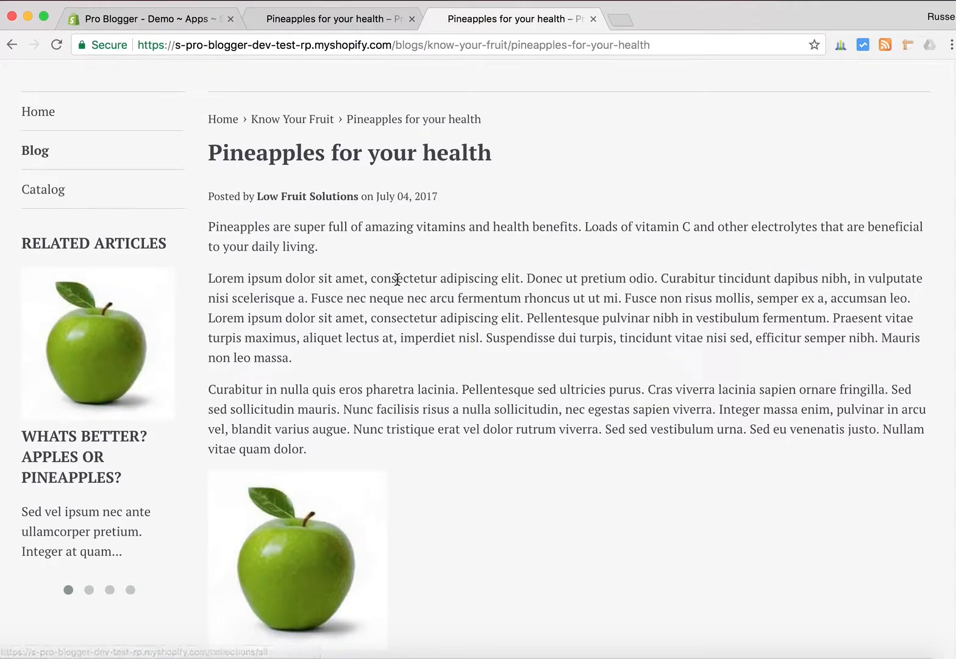
scroll(426, 296, "down", 1)
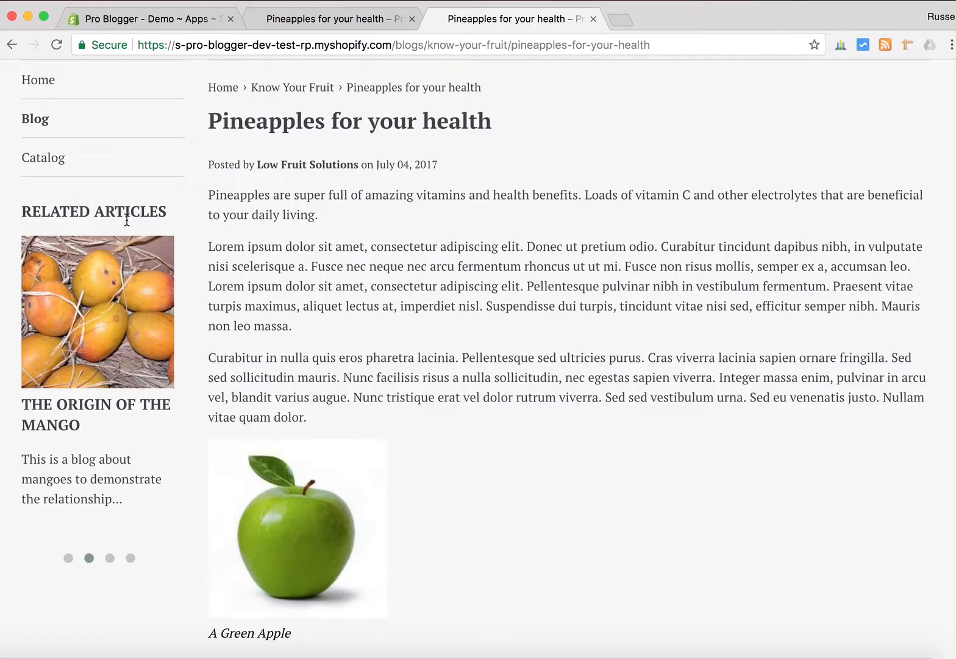
scroll(427, 359, "down", 10)
scroll(434, 369, "down", 6)
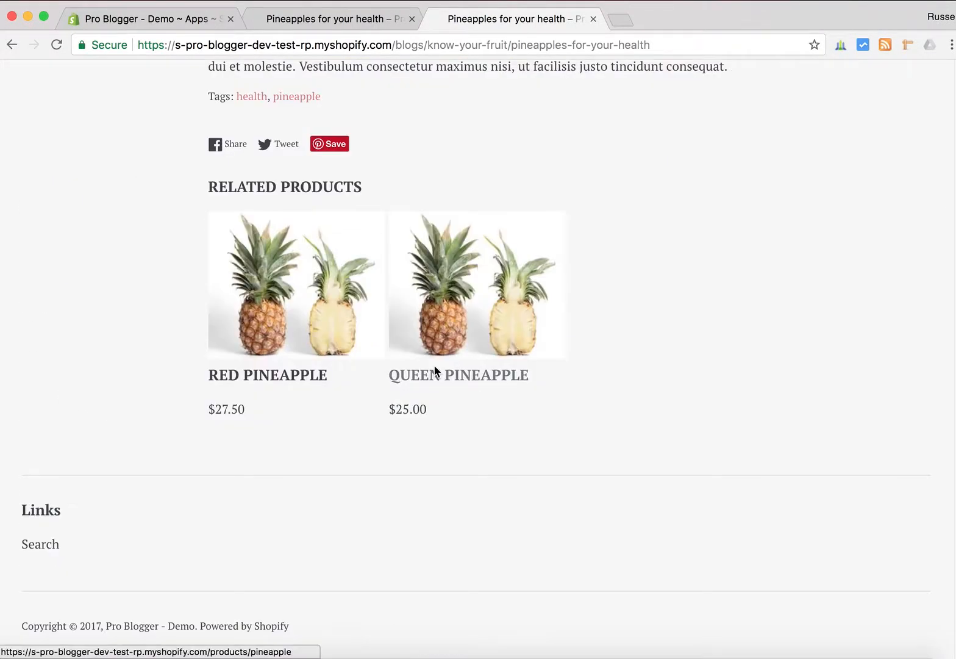
scroll(596, 407, "up", 4)
scroll(596, 407, "up", 7)
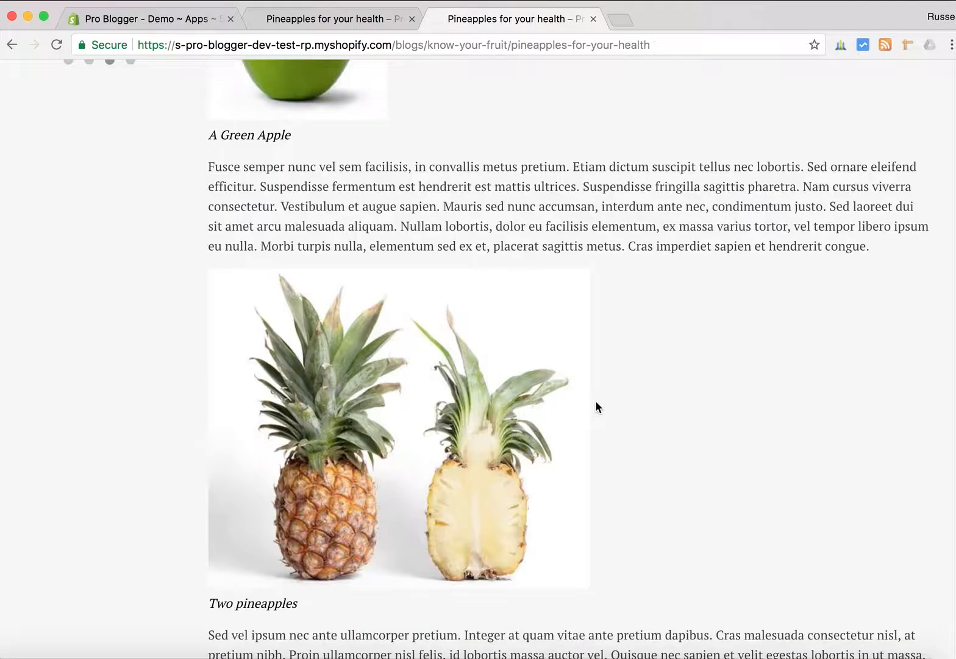
scroll(597, 407, "up", 4)
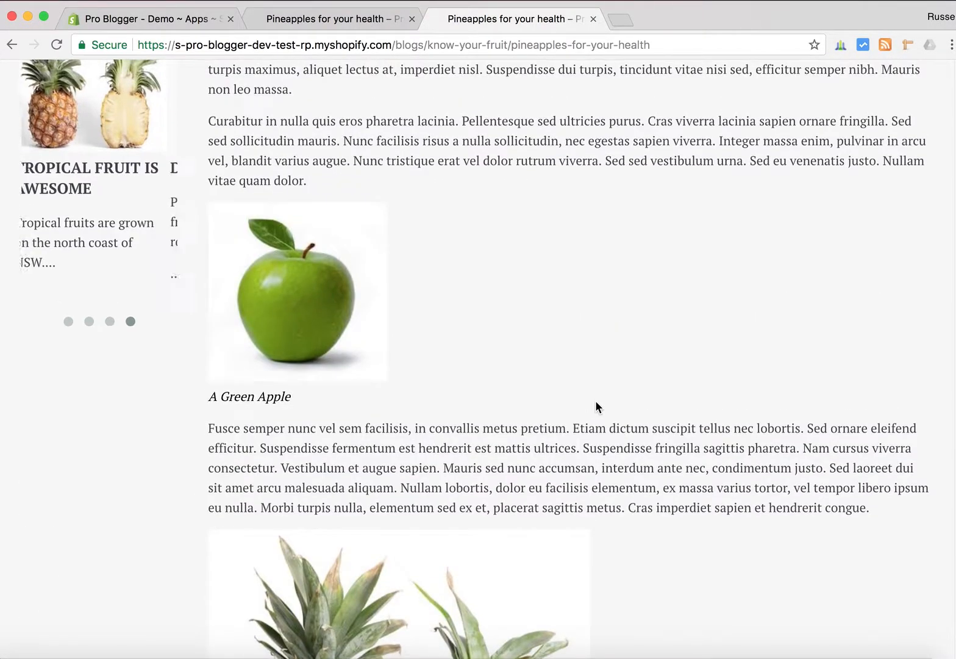
scroll(595, 401, "up", 4)
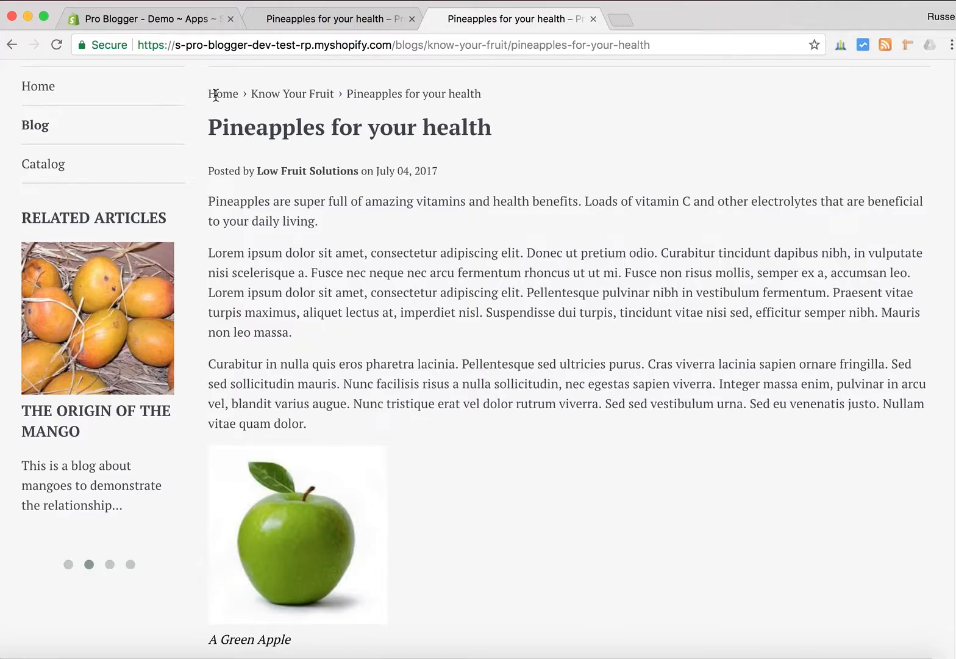
Return to Pro Blogger's Related Articles settings and set Items to Display to 1
left_click(170, 24)
scroll(363, 287, "down", 5)
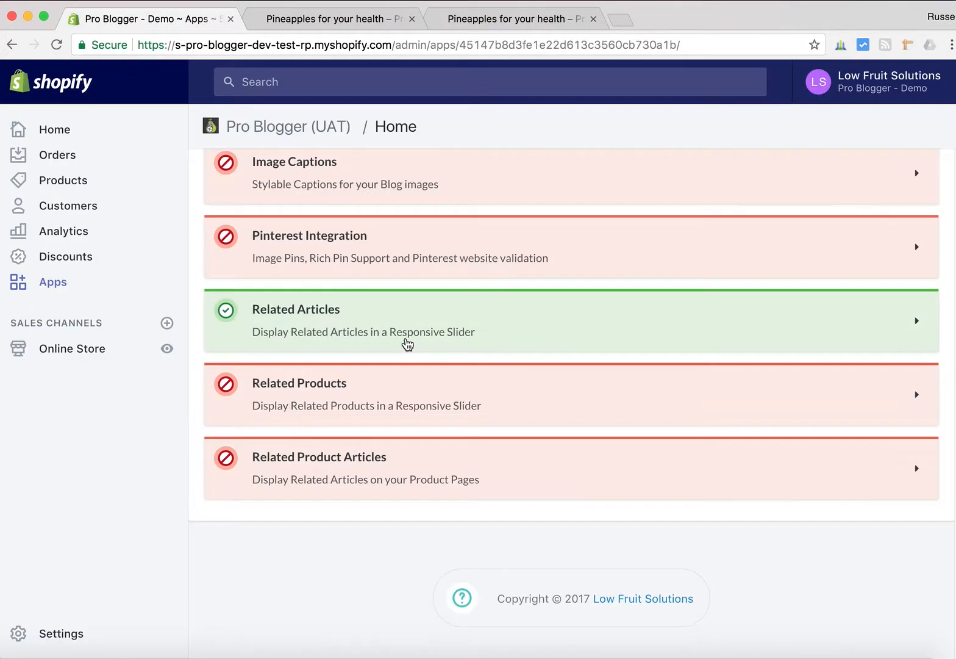
left_click(917, 324)
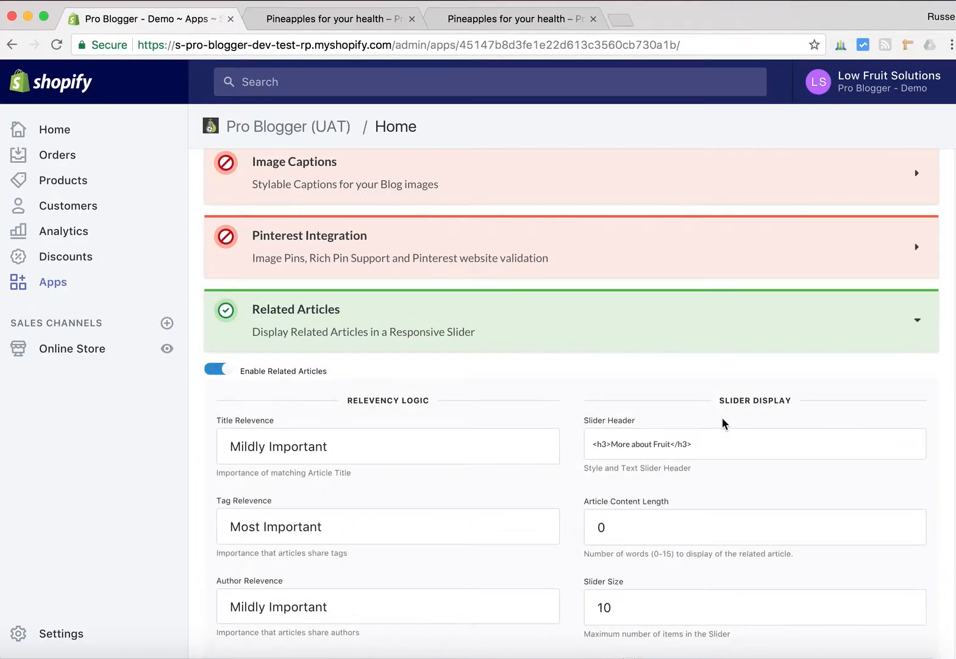
scroll(724, 423, "down", 6)
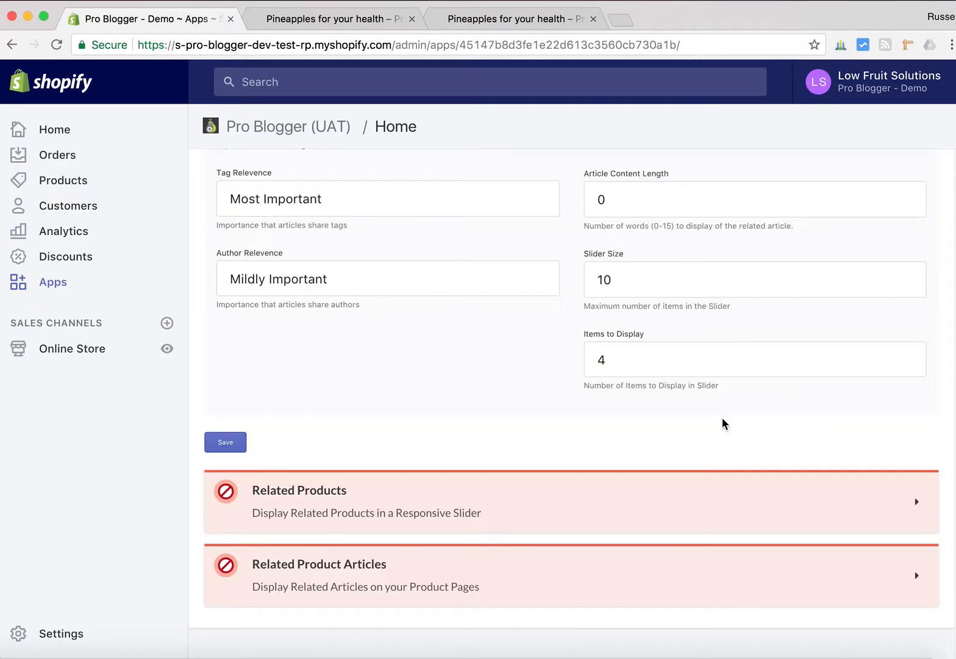
left_click(852, 370)
left_click(700, 308)
Advance the other theme's sidebar slider to its last article for comparison, and set Slider Size to 4 in Pro Blogger
left_click(514, 27)
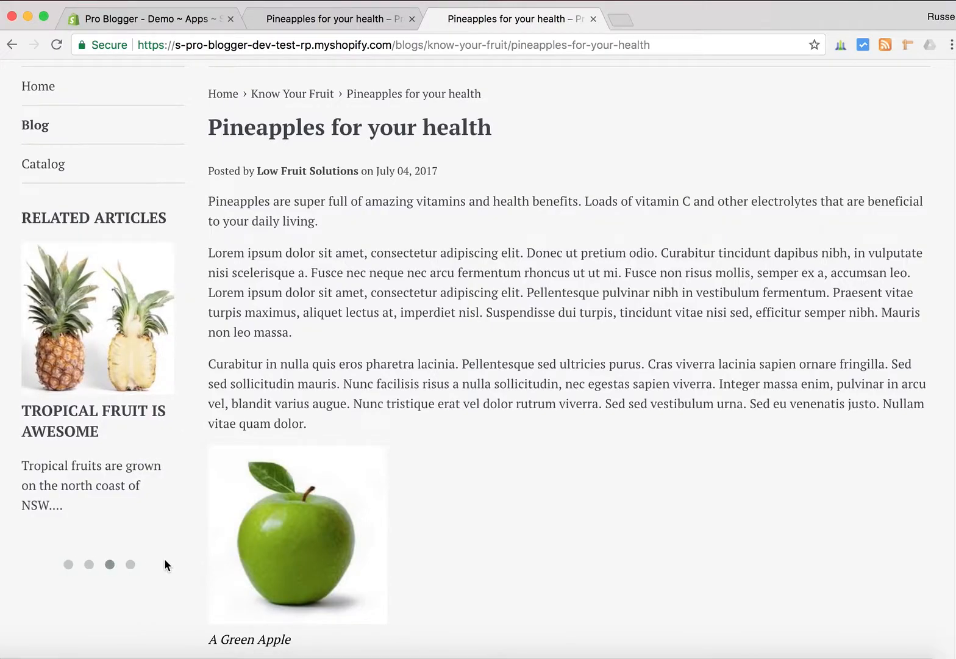
left_click(129, 565)
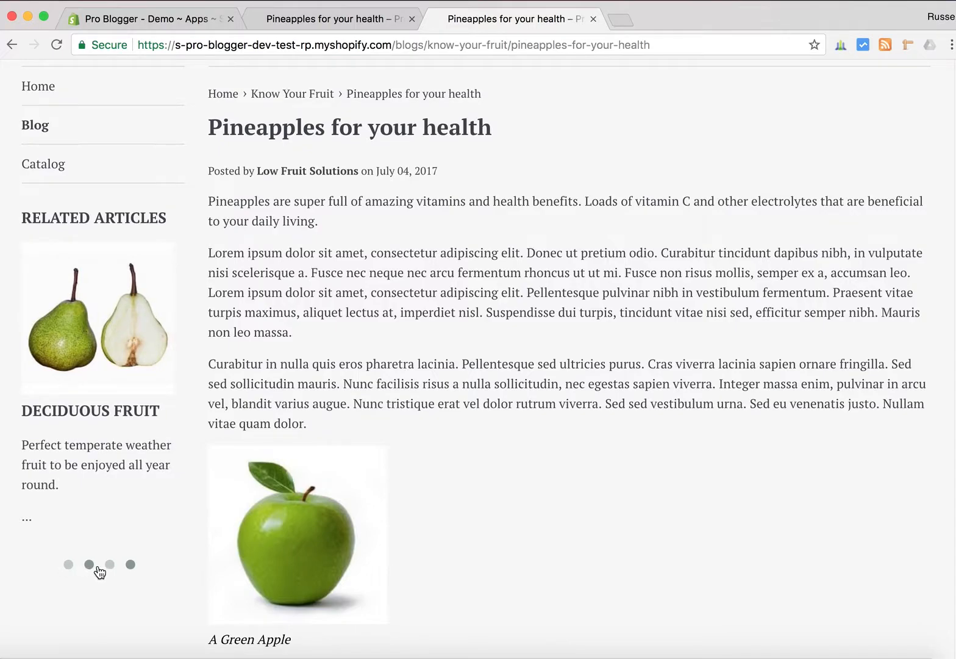
left_click(183, 16)
left_click(769, 285)
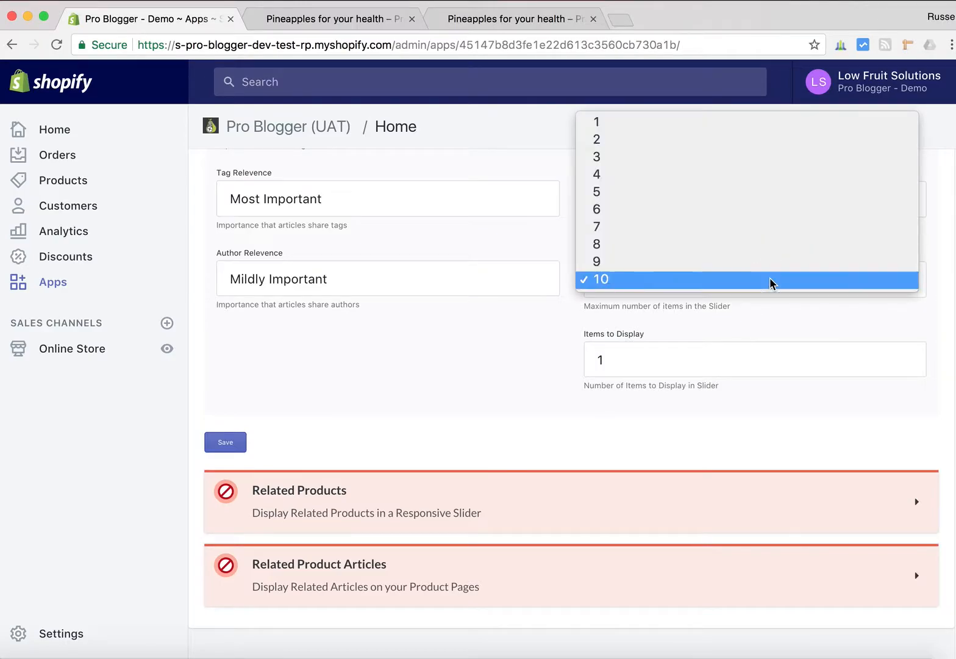
left_click(706, 193)
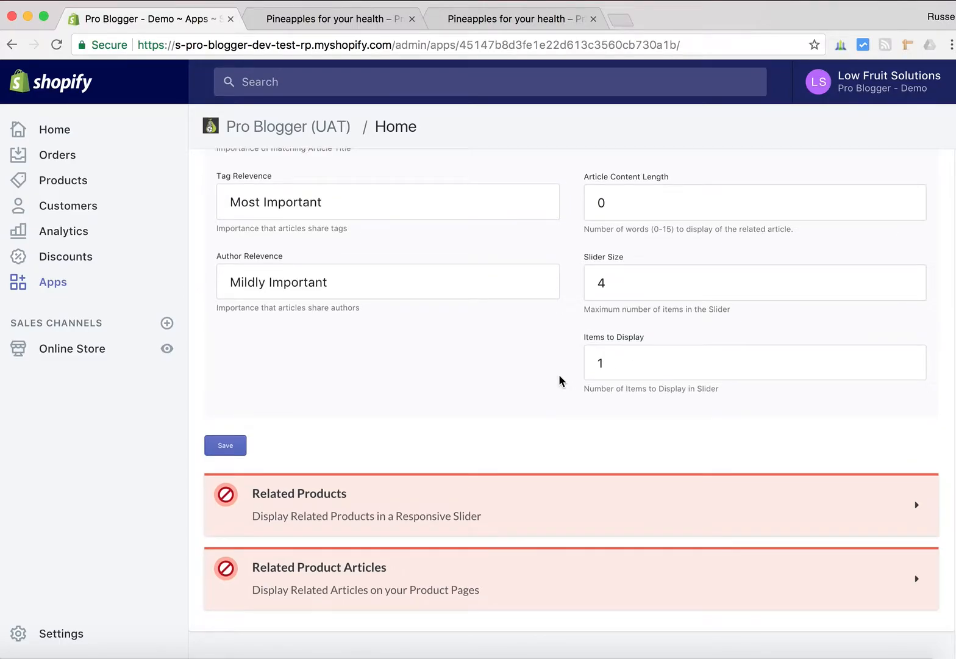
Return to the Debut theme's "Pineapples for your health" article to view its "More about Fruit" slider
scroll(561, 381, "up", 1)
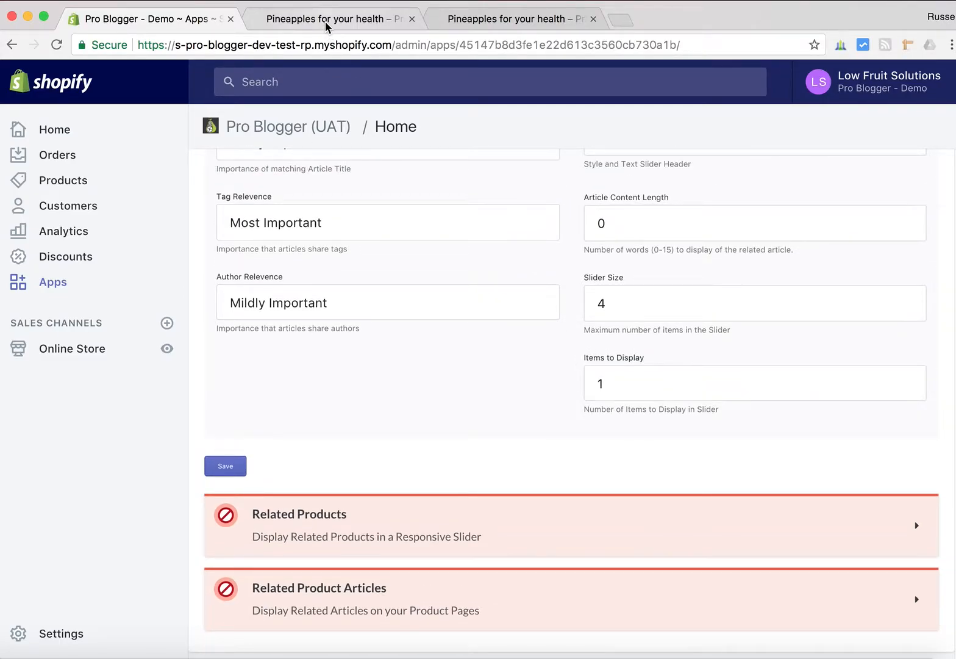
left_click(359, 18)
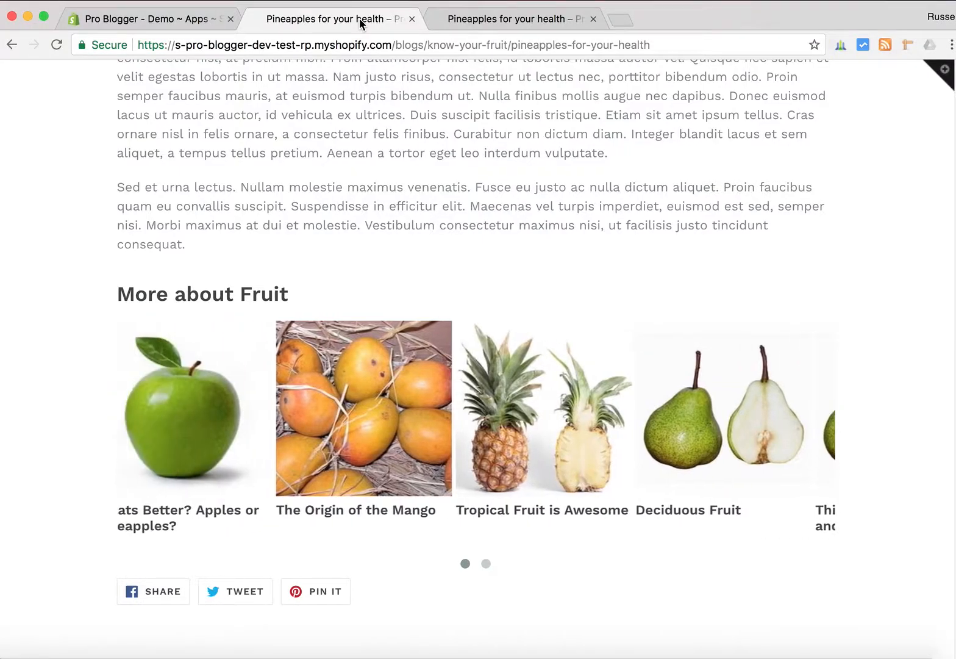